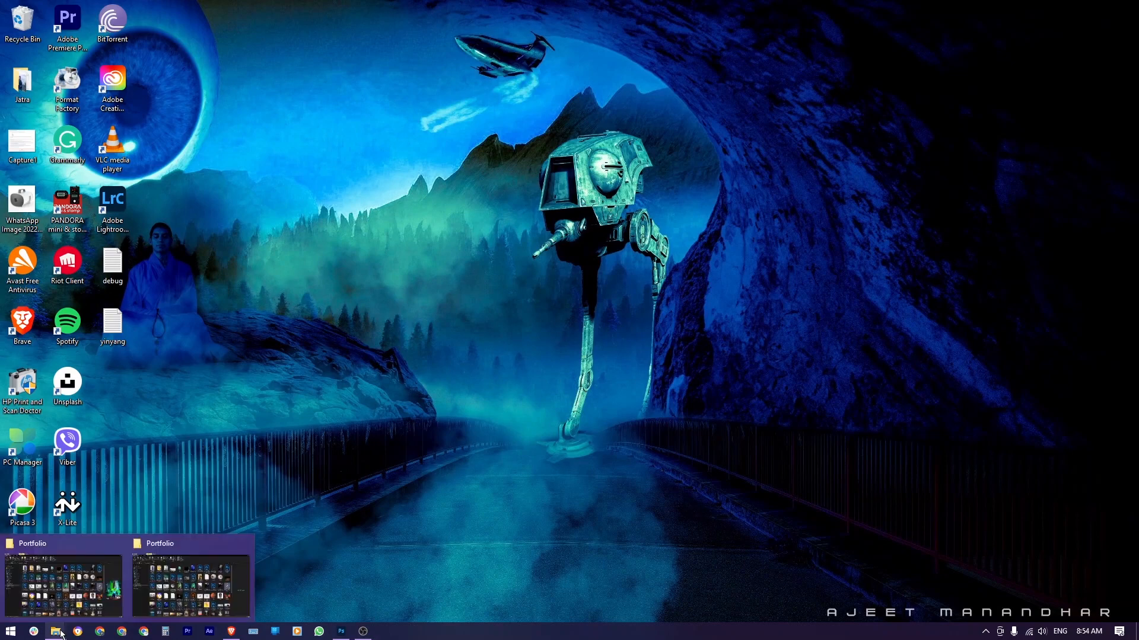
Step: Preview the finished color-graded Hulk composite from the Portfolio folder, close it and return to the Photoshop document
click(182, 584)
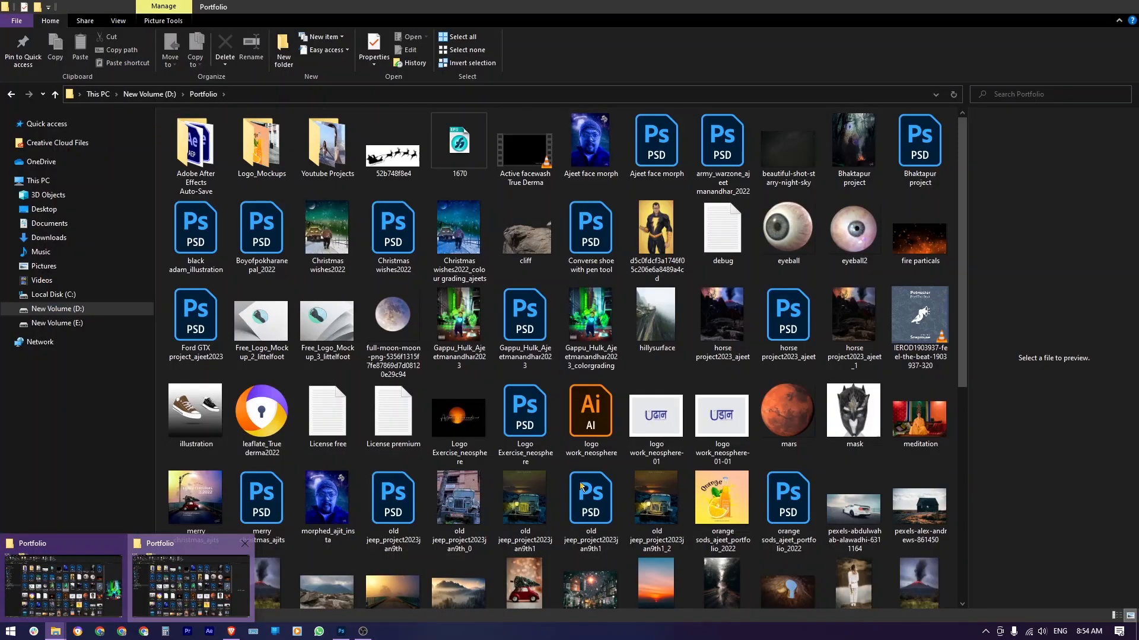
click(590, 328)
double_click(590, 328)
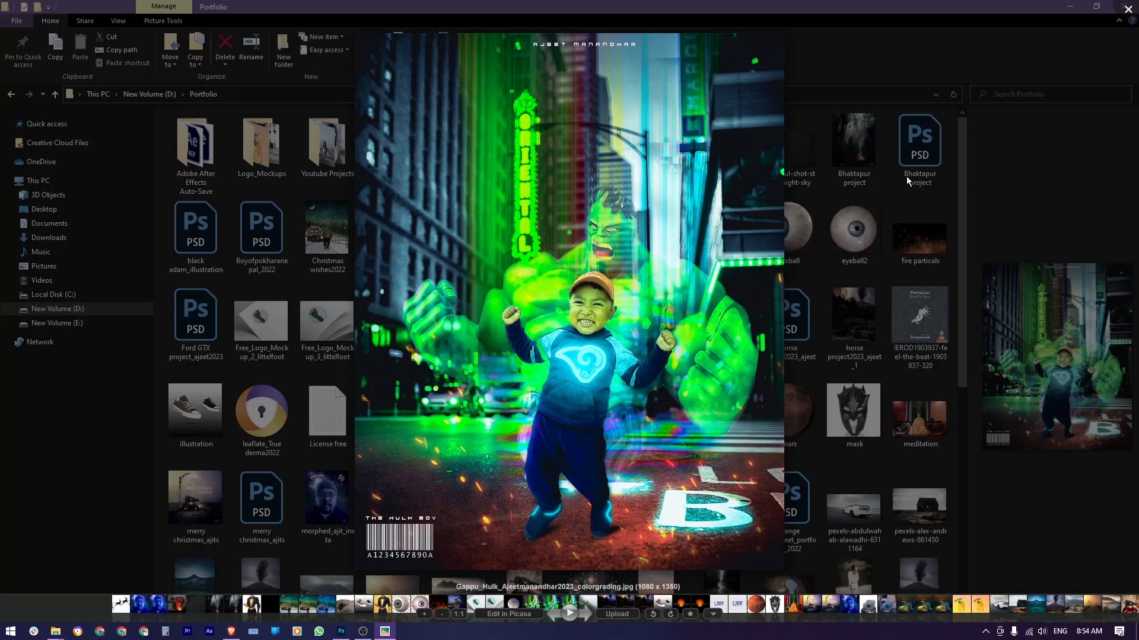
click(1125, 10)
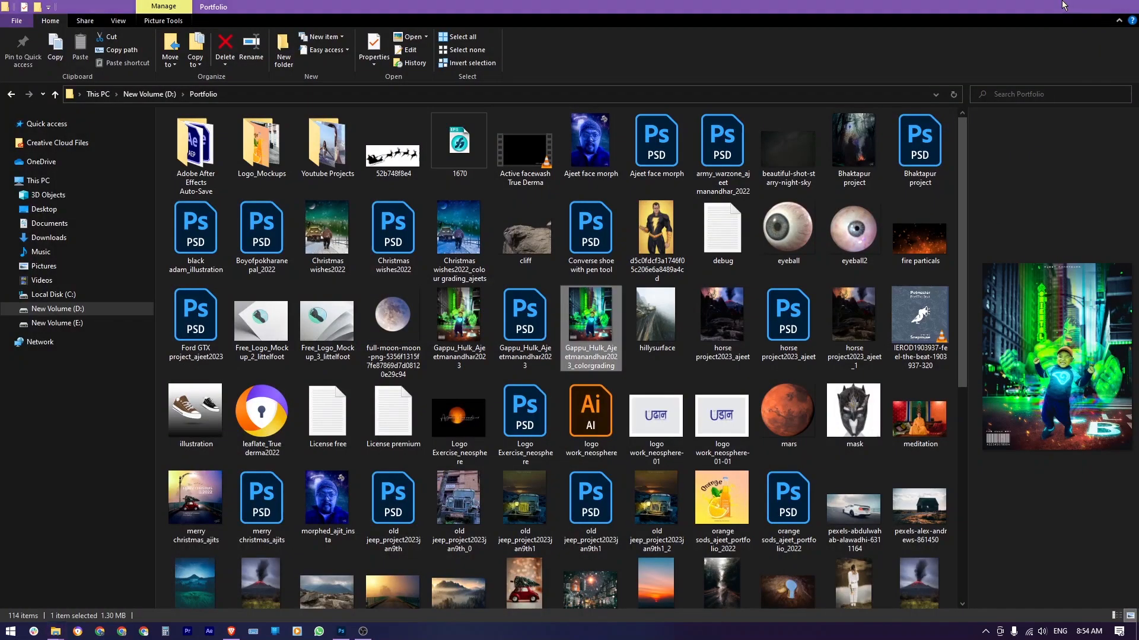
click(1070, 6)
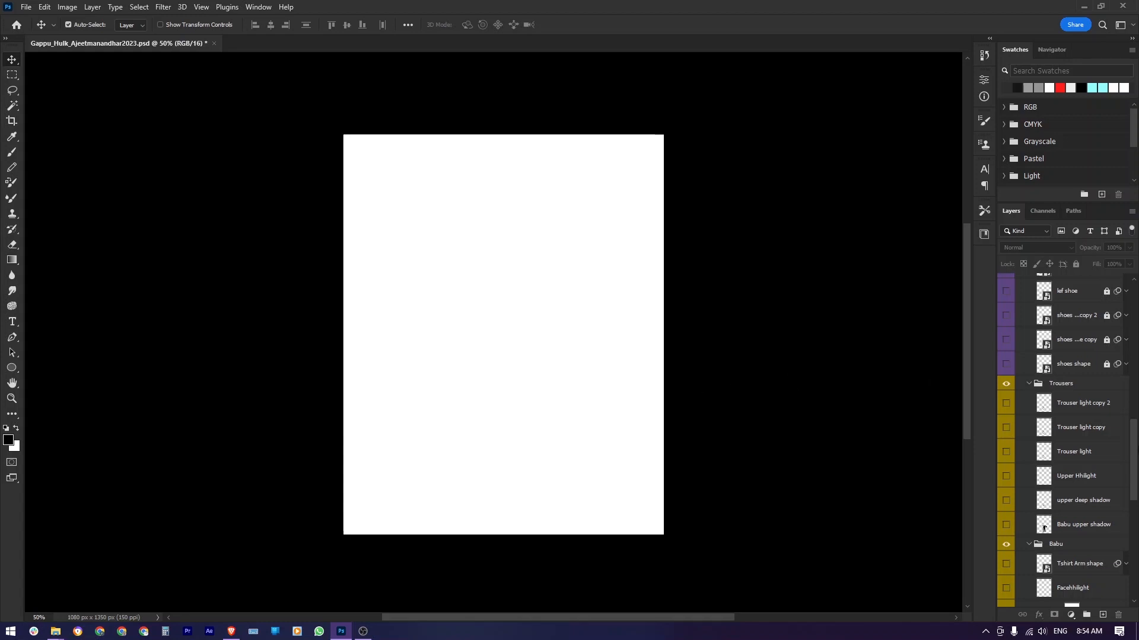
Step: Show the street photo layer in the Background group and the boy's cutout layer "babu"
drag(1133, 480, 1129, 593)
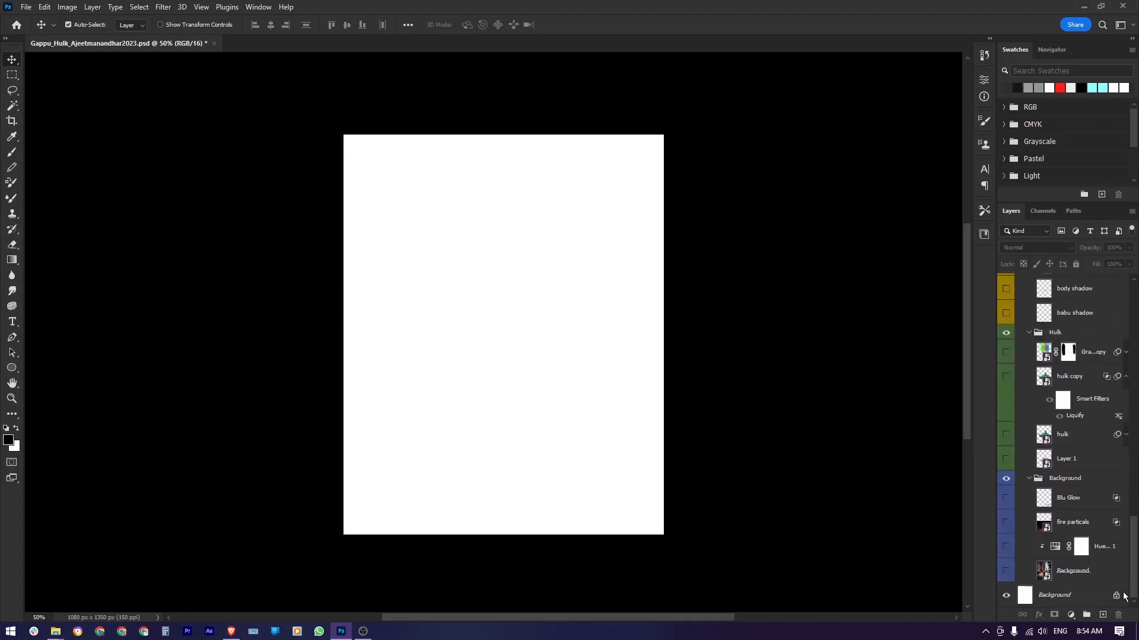
click(1006, 572)
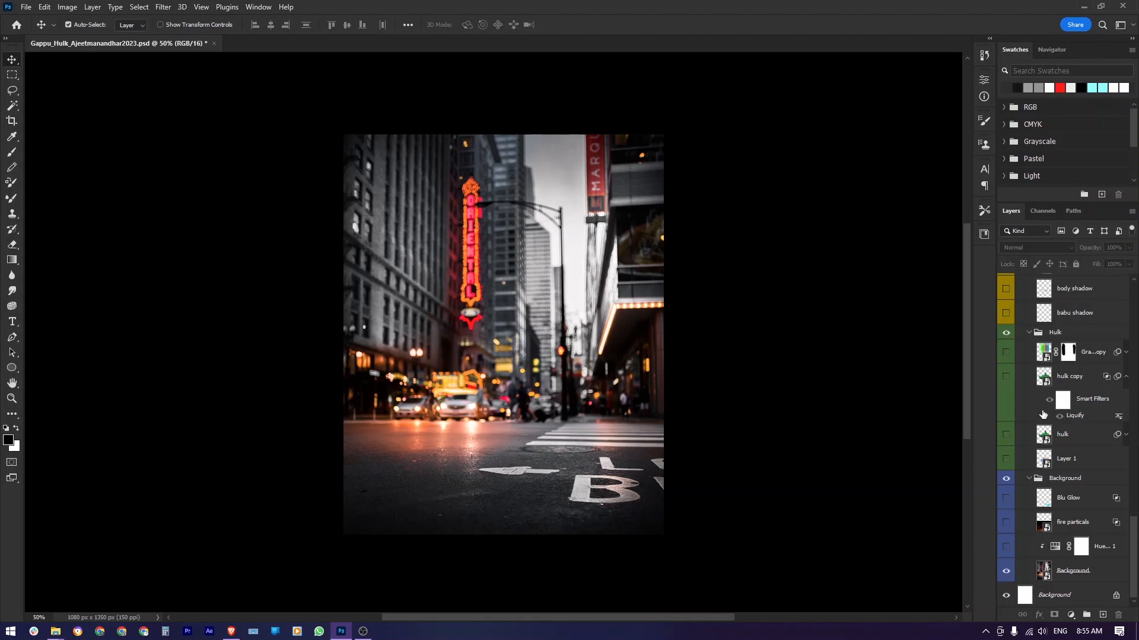
scroll(1043, 414, up, 2)
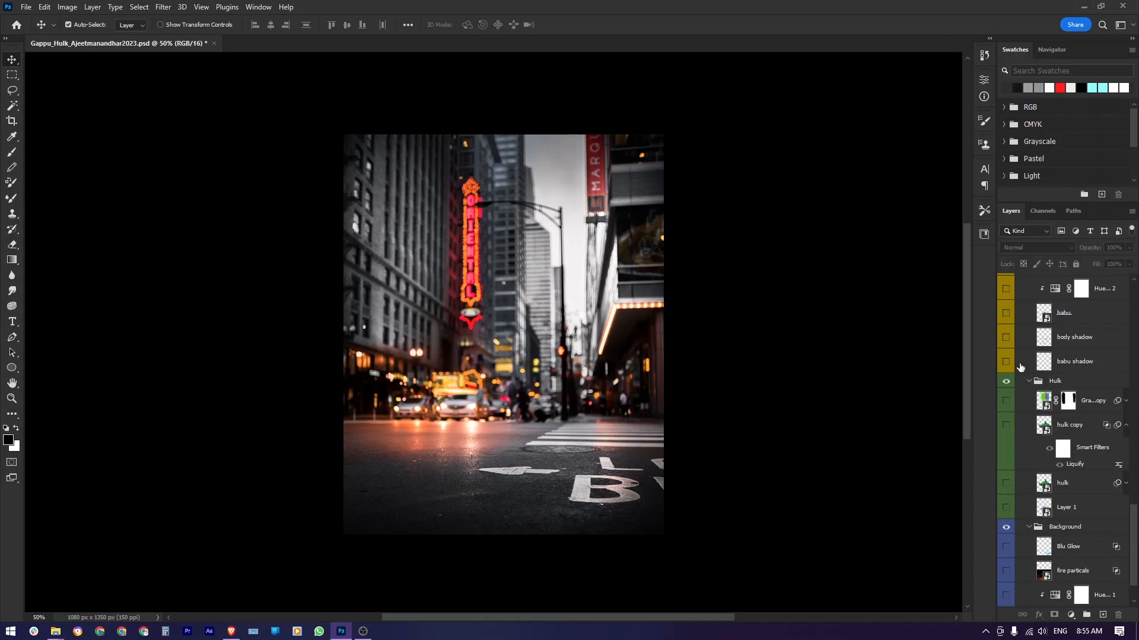
click(1004, 315)
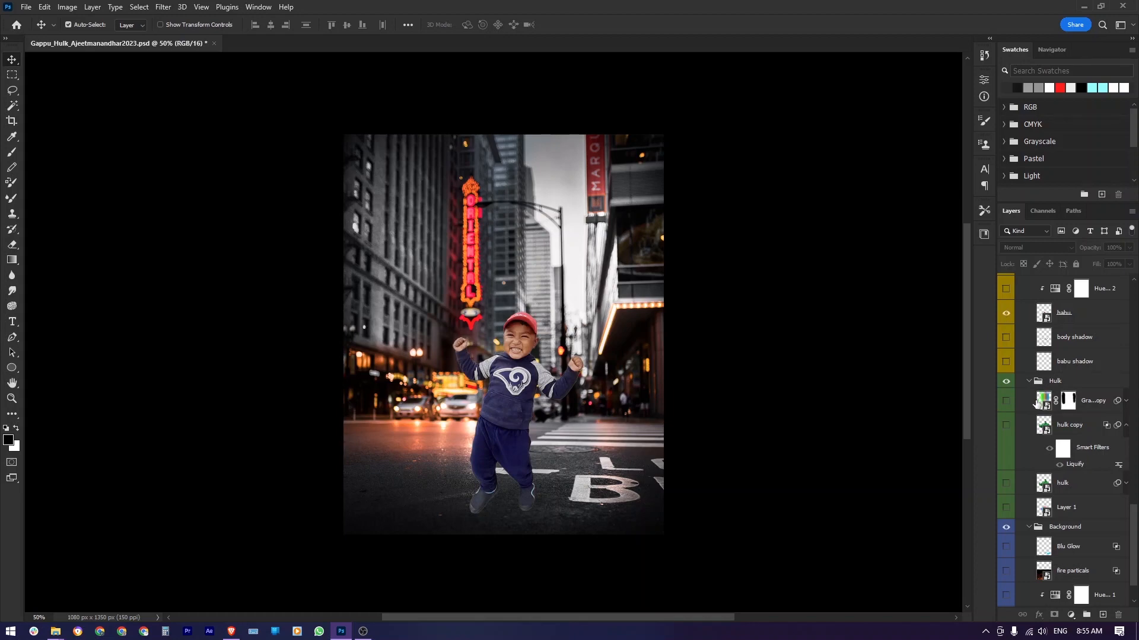
Step: Show the "babu shadow" and "body shadow" layers and check the shadows around the boy's feet and body
scroll(1008, 438, down, 2)
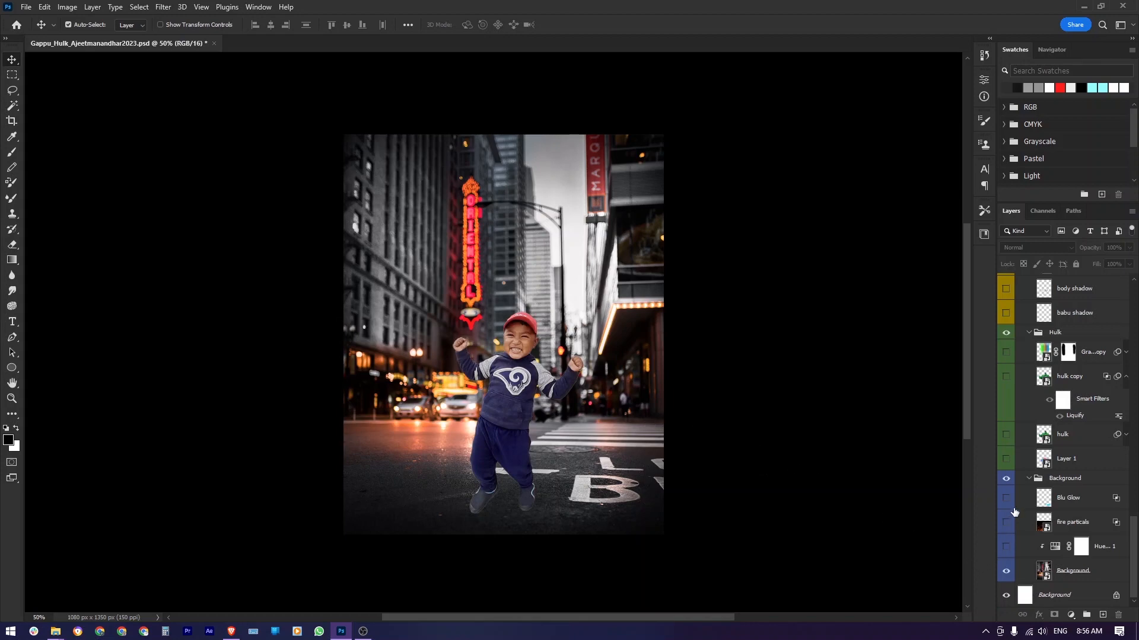
scroll(1017, 504, up, 3)
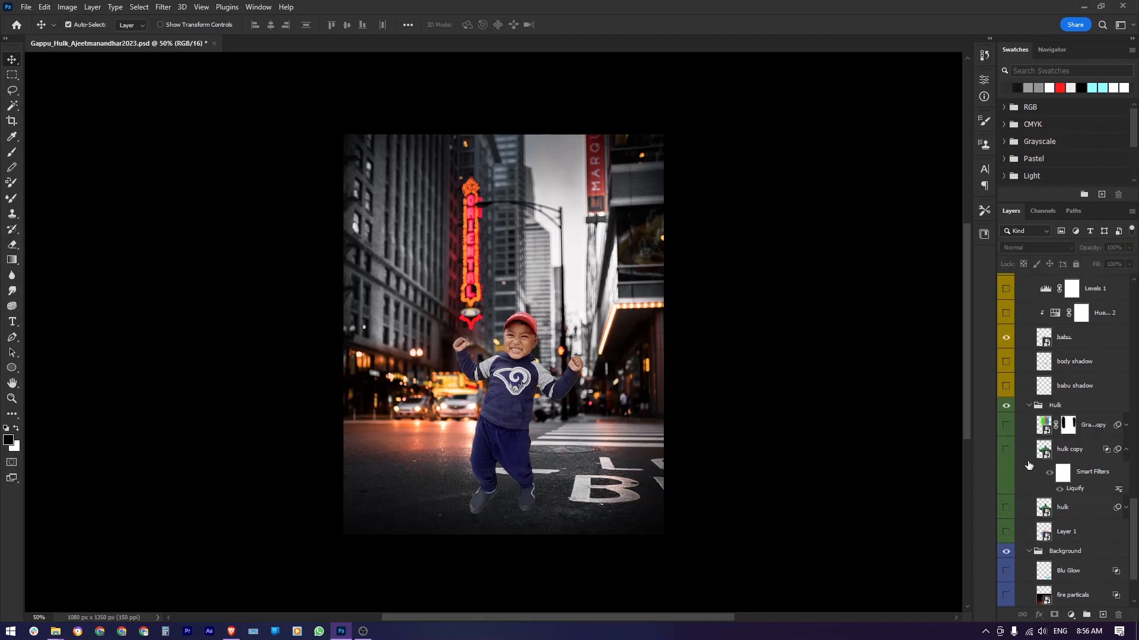
scroll(1022, 430, up, 1)
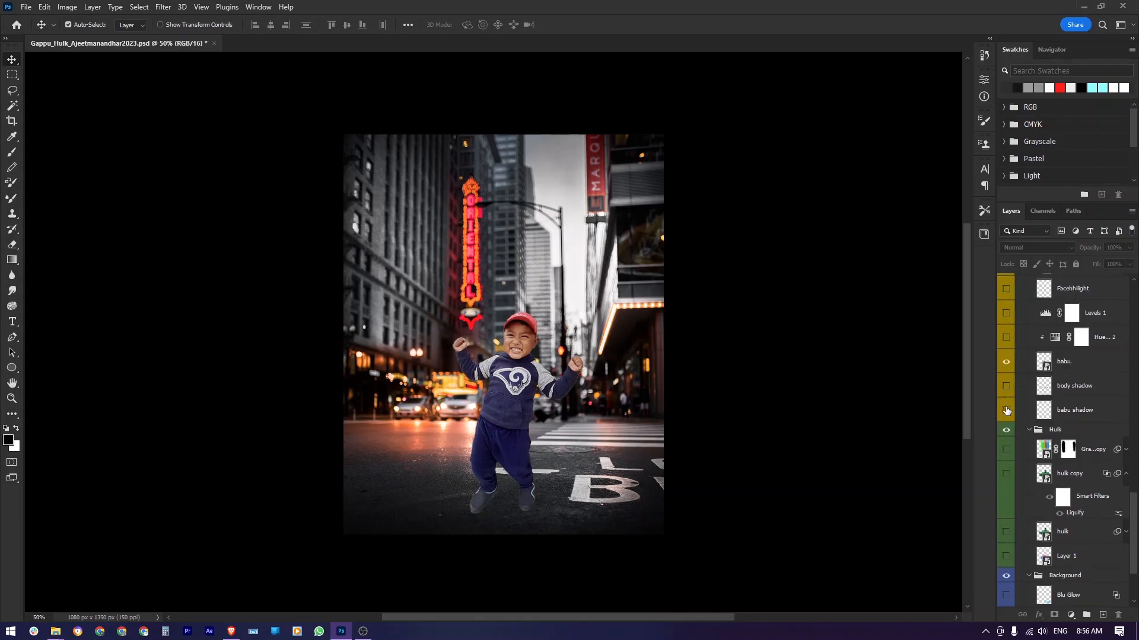
click(1006, 411)
scroll(513, 495, up, 2)
scroll(512, 495, down, 1)
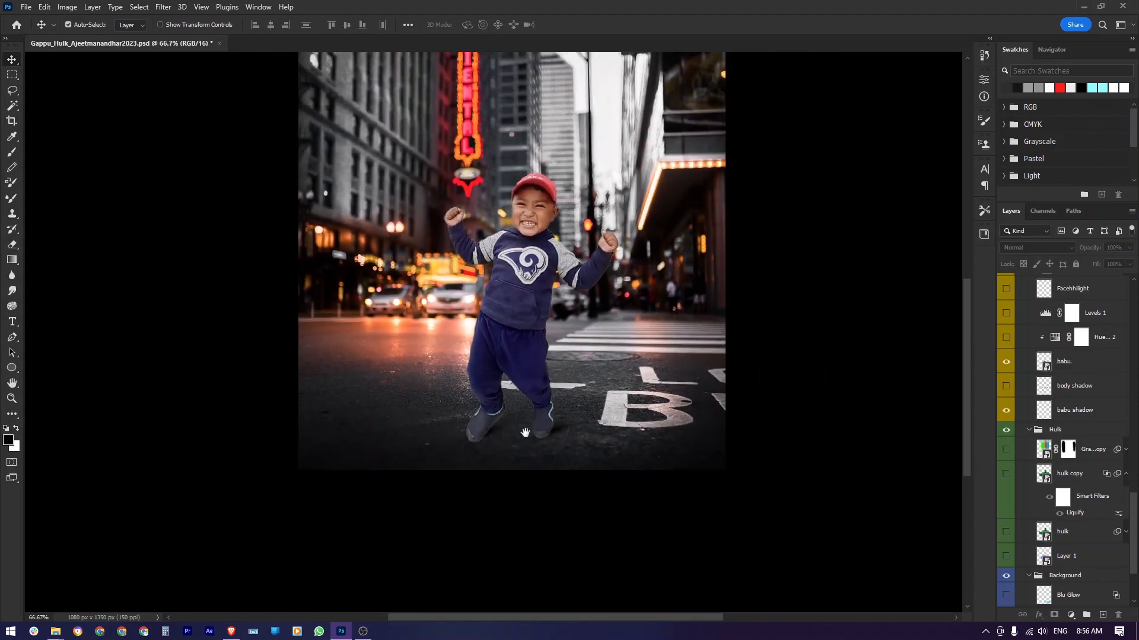
scroll(534, 469, down, 1)
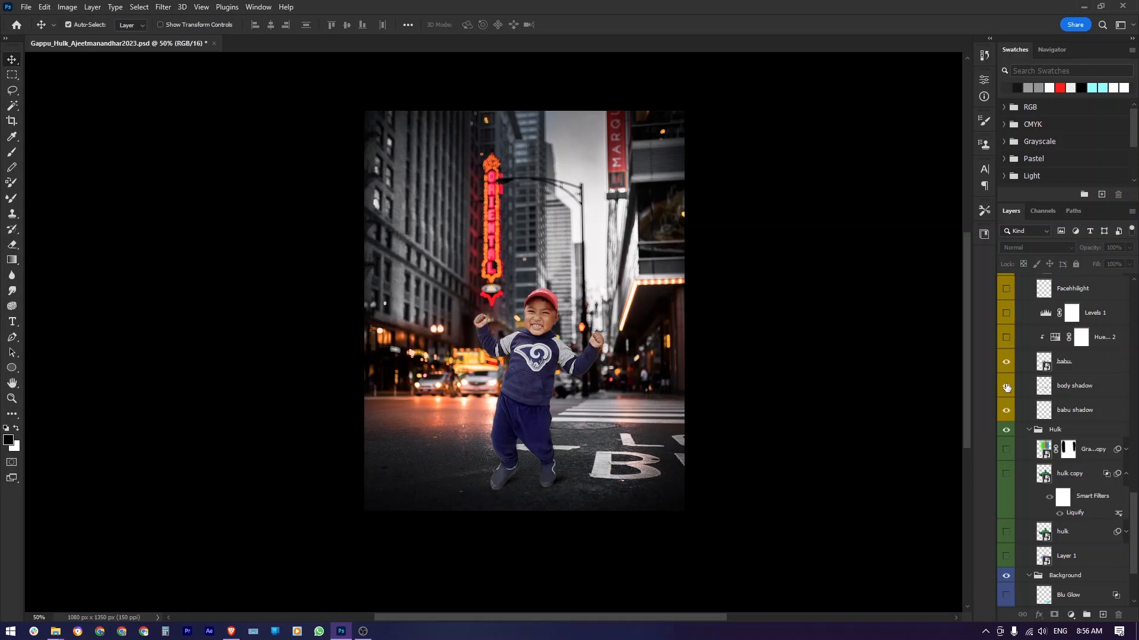
scroll(537, 382, up, 1)
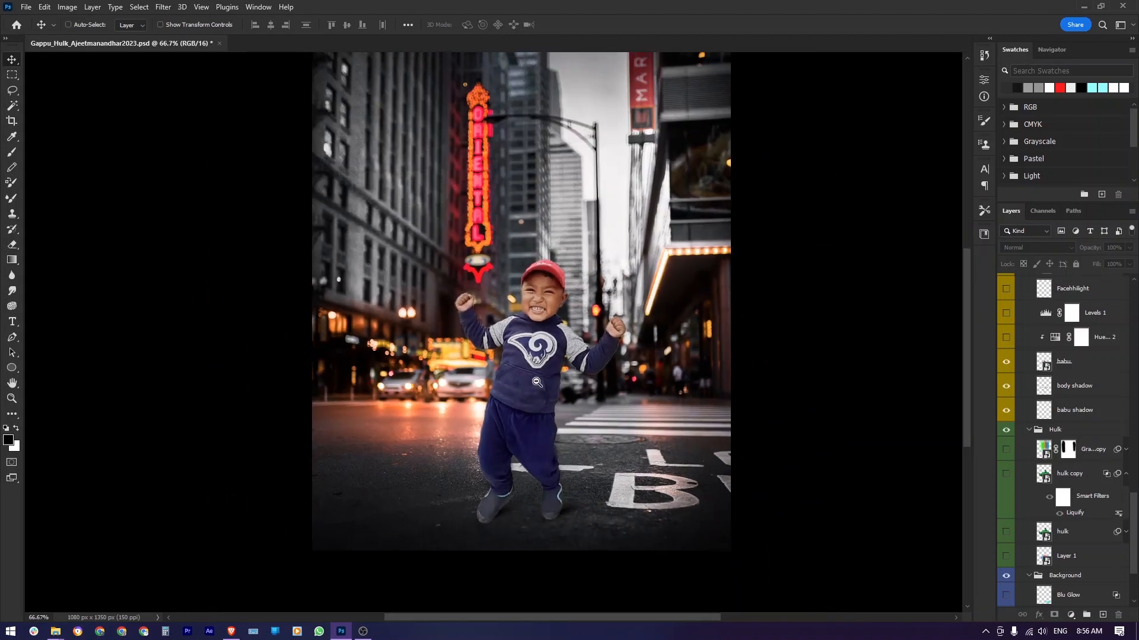
scroll(537, 382, down, 1)
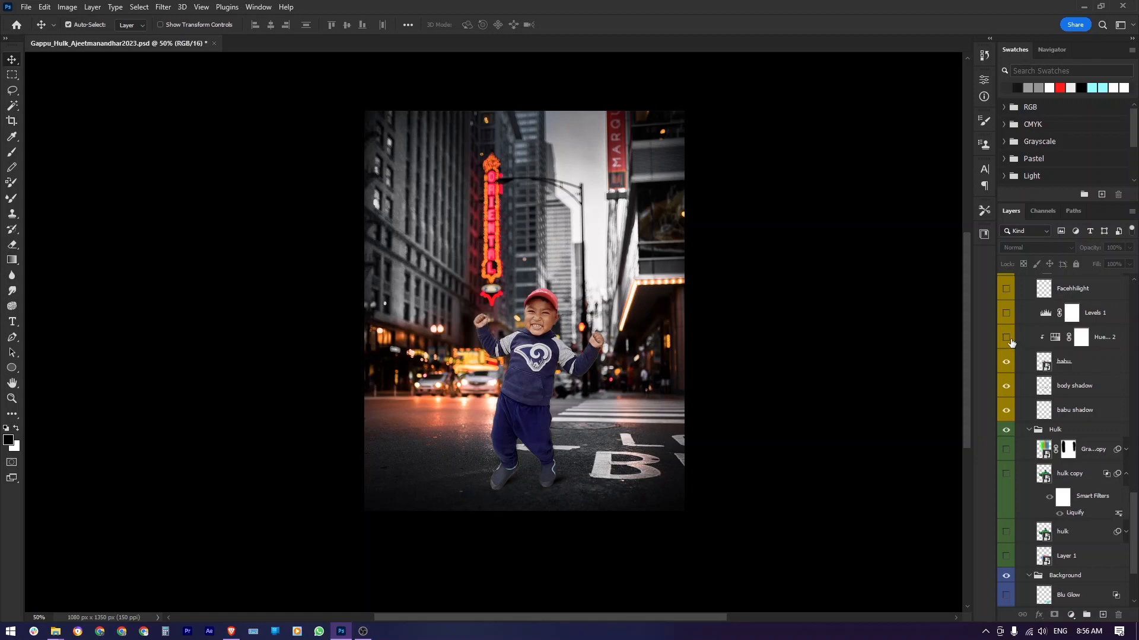
Step: Show the Hue 2 and Levels 1 adjustment layers above the boy and inspect their effect up close
click(1006, 337)
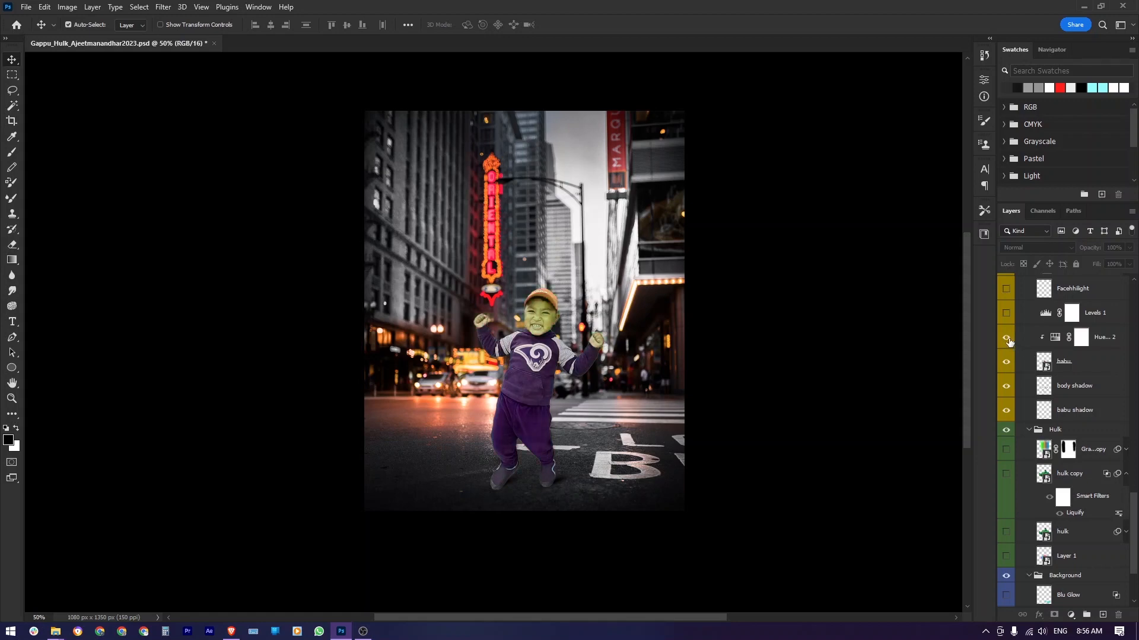
drag(448, 307, 553, 335)
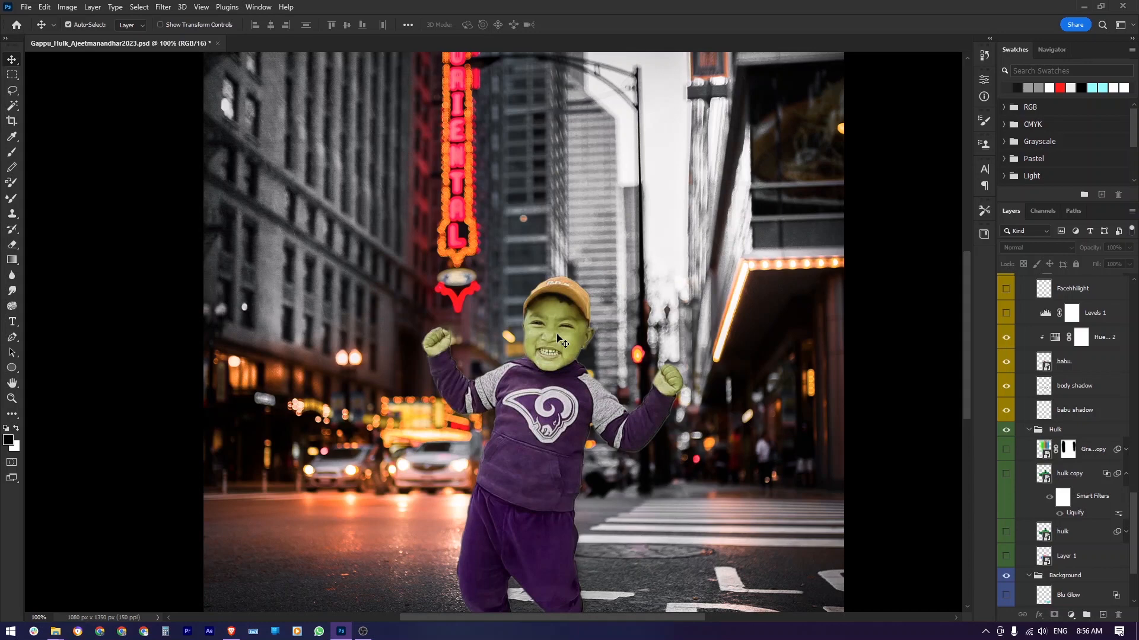
click(1006, 313)
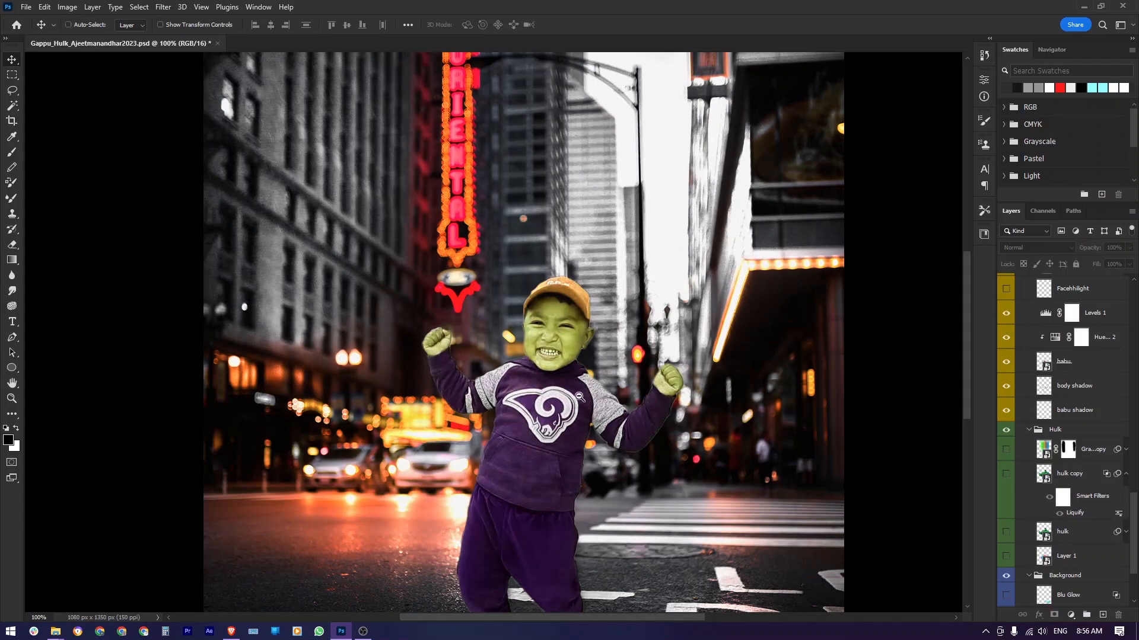
scroll(576, 396, down, 2)
scroll(534, 379, down, 1)
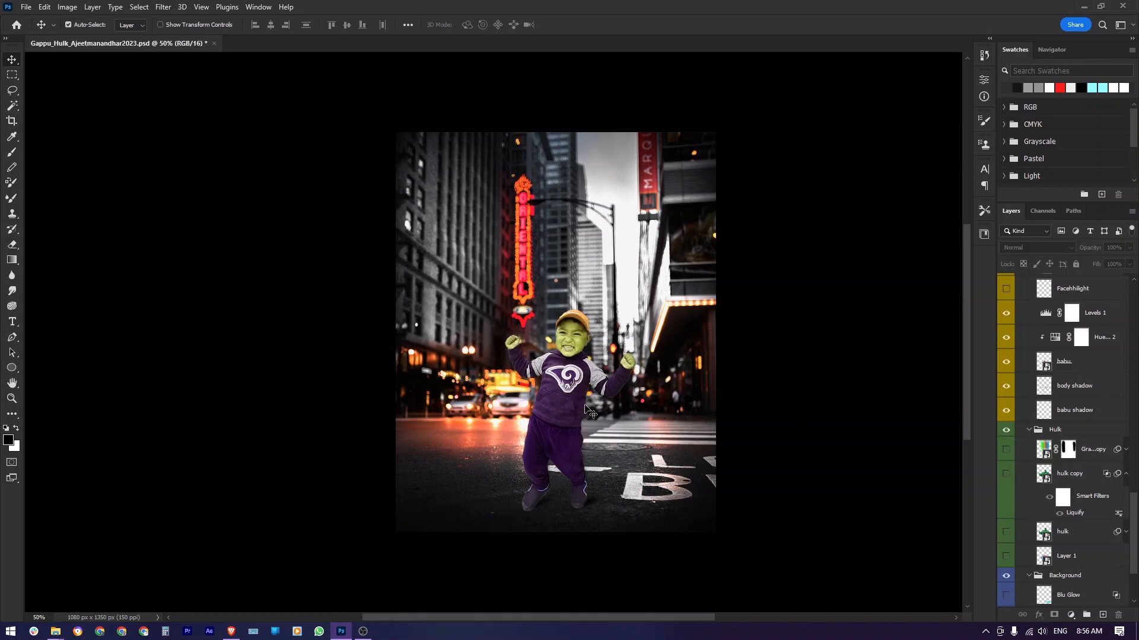
Step: Show the "hulk copy" and "hulk" layers in the Hulk group and inspect the figure behind the boy
scroll(1050, 532, down, 3)
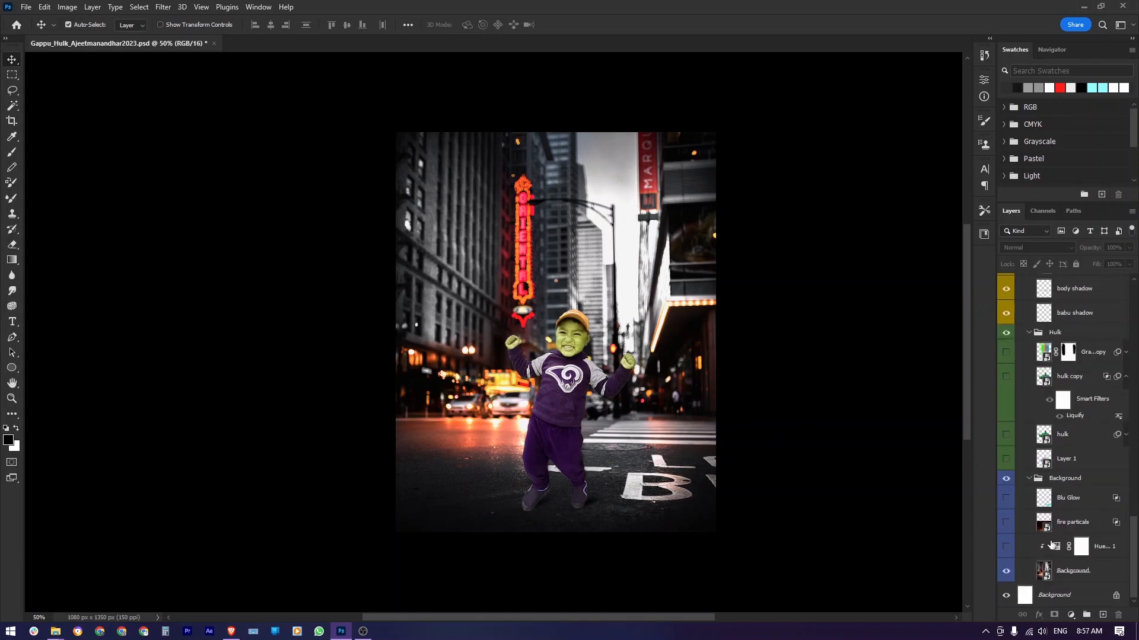
click(1006, 378)
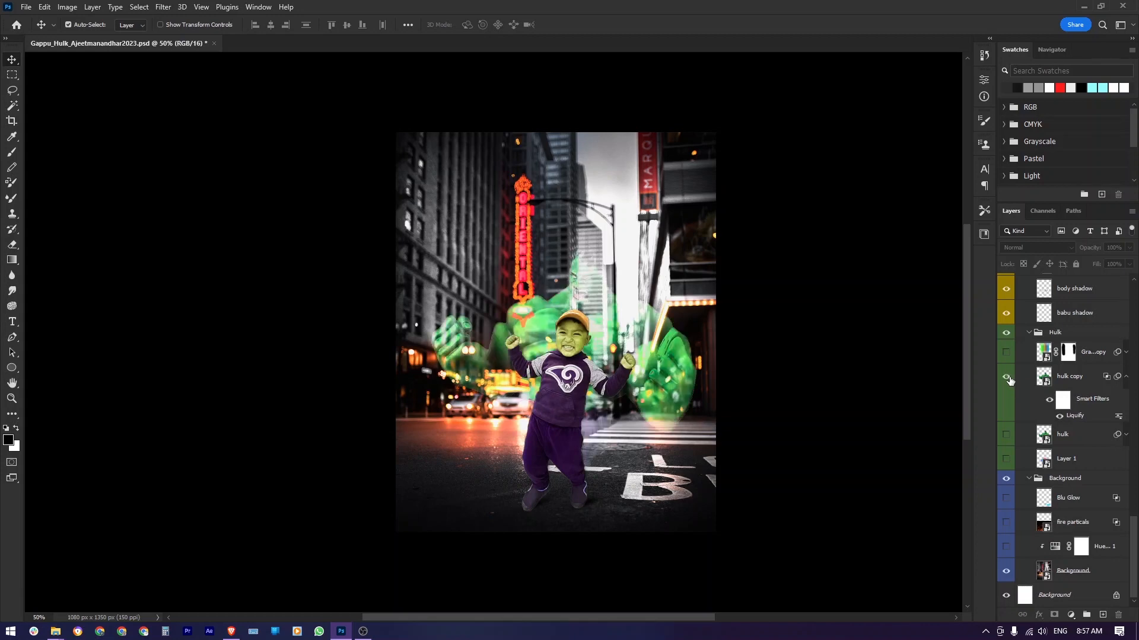
click(1006, 436)
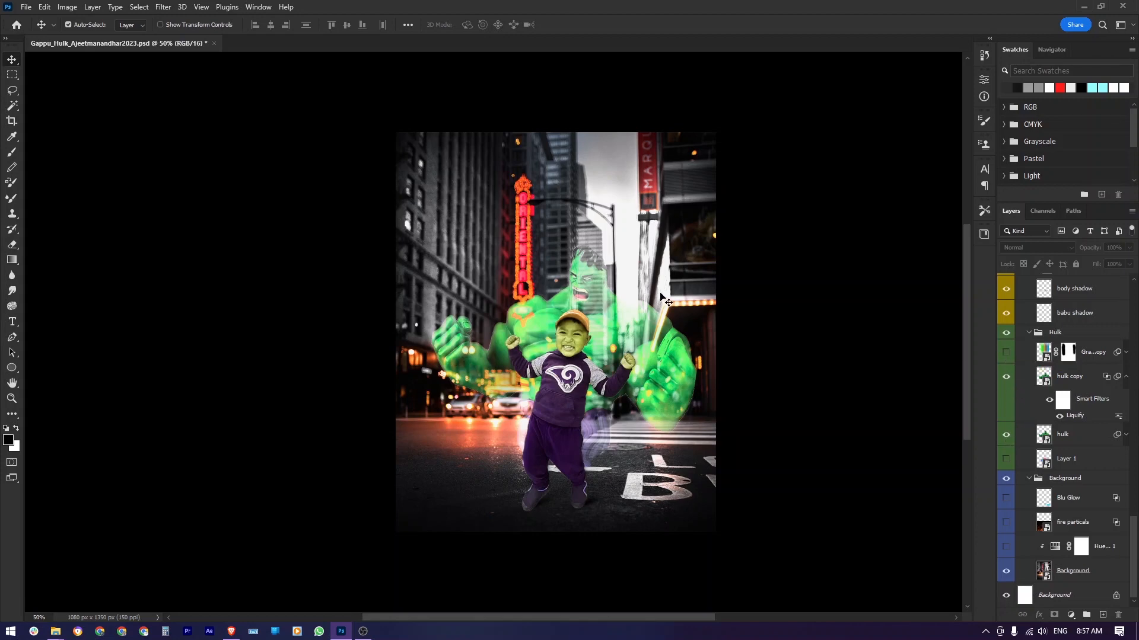
drag(604, 272, 573, 293)
ctrl+click(578, 270)
ctrl+click(578, 271)
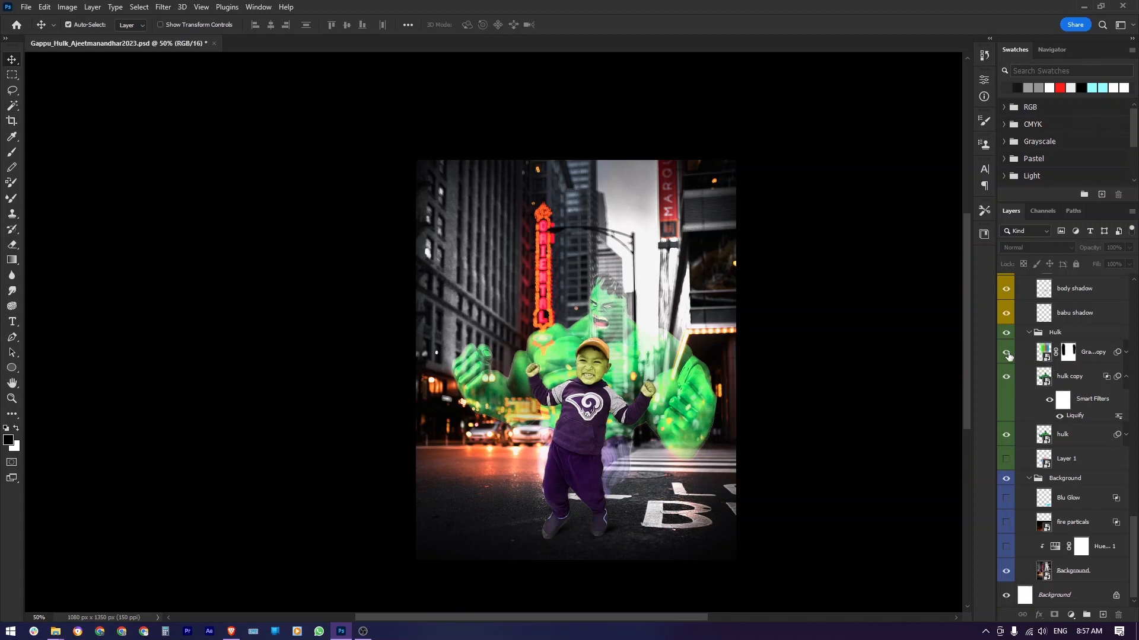
Step: Show the masked color-streak layer and Layer 1 in the Hulk group and inspect the glow around the boy
click(1007, 354)
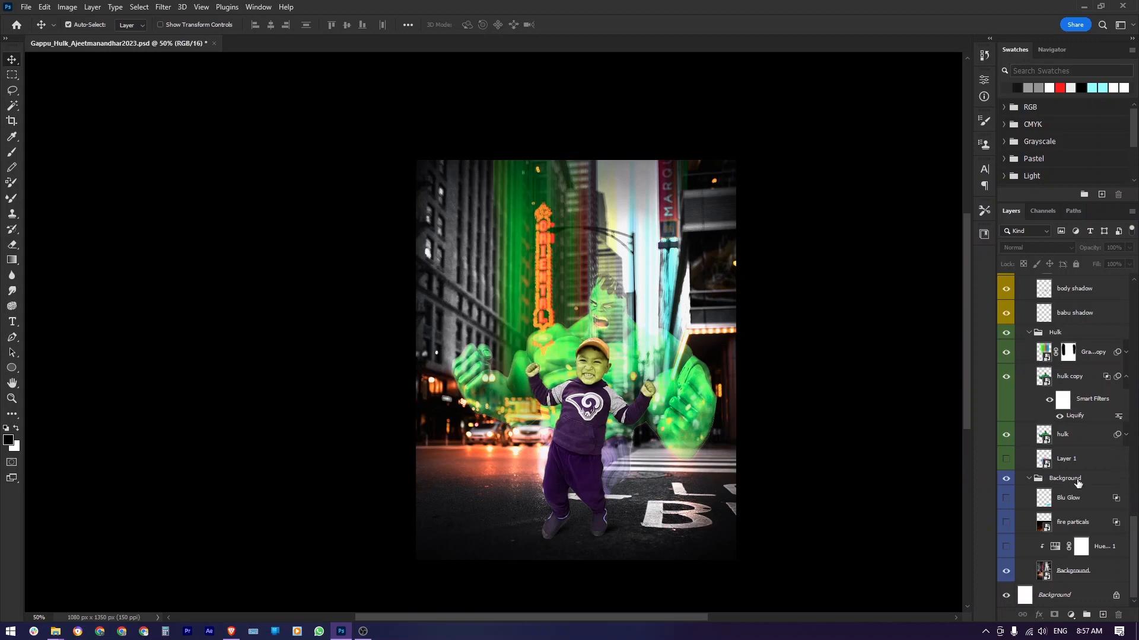
click(1006, 459)
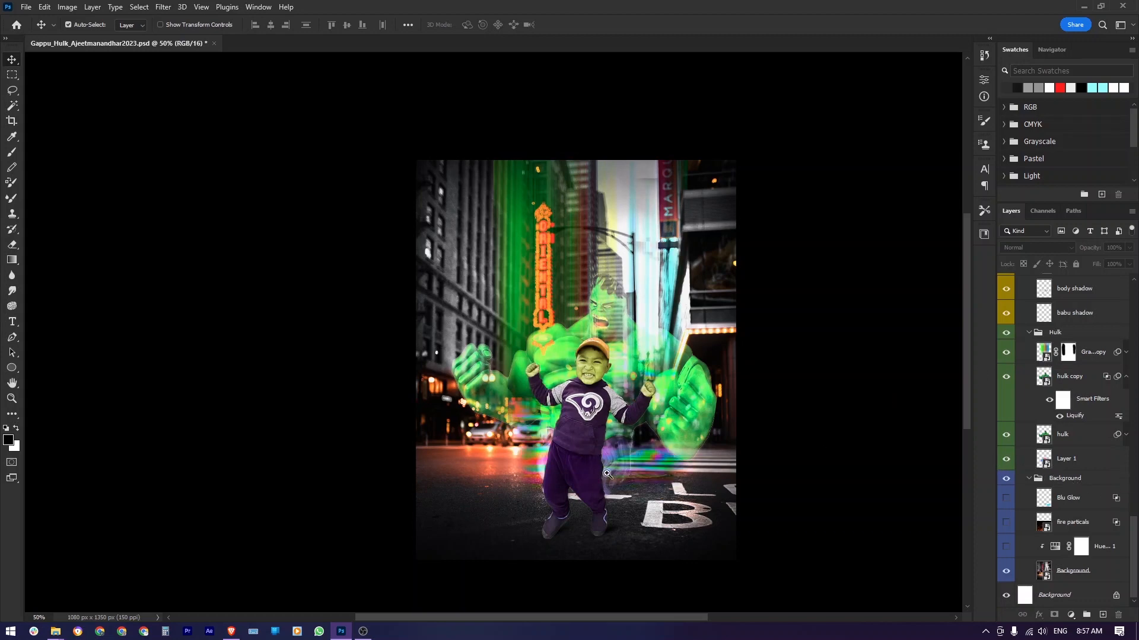
drag(606, 474, 603, 447)
ctrl+alt+click(675, 376)
ctrl+alt+click(676, 376)
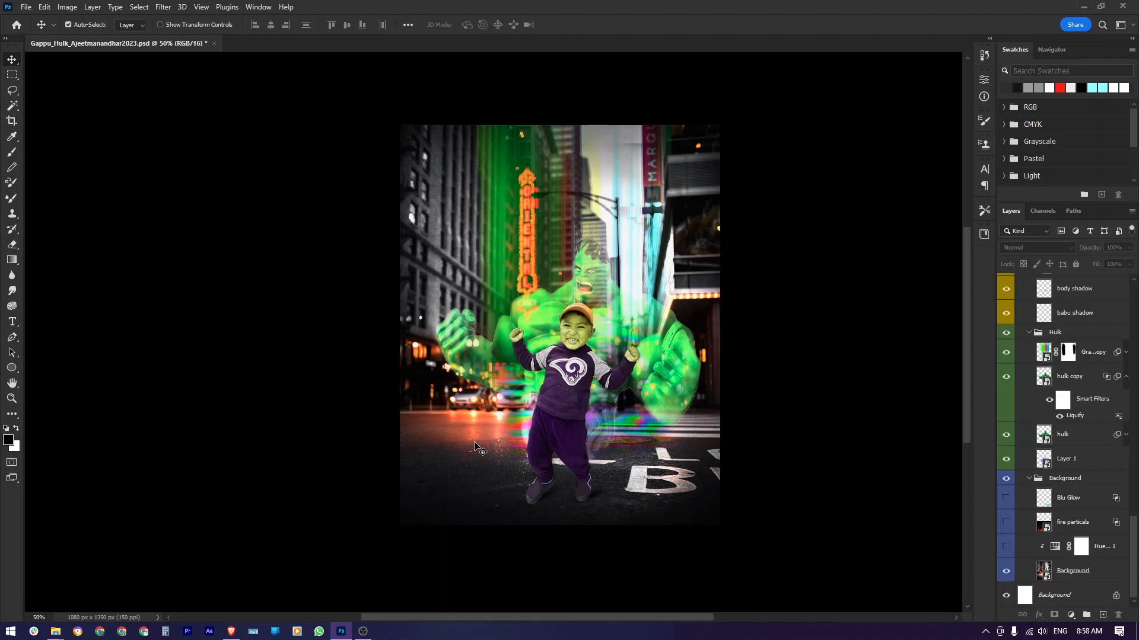
Step: Show the clipped Hue 1 adjustment layer on the street background and inspect the recolored lights
click(1006, 547)
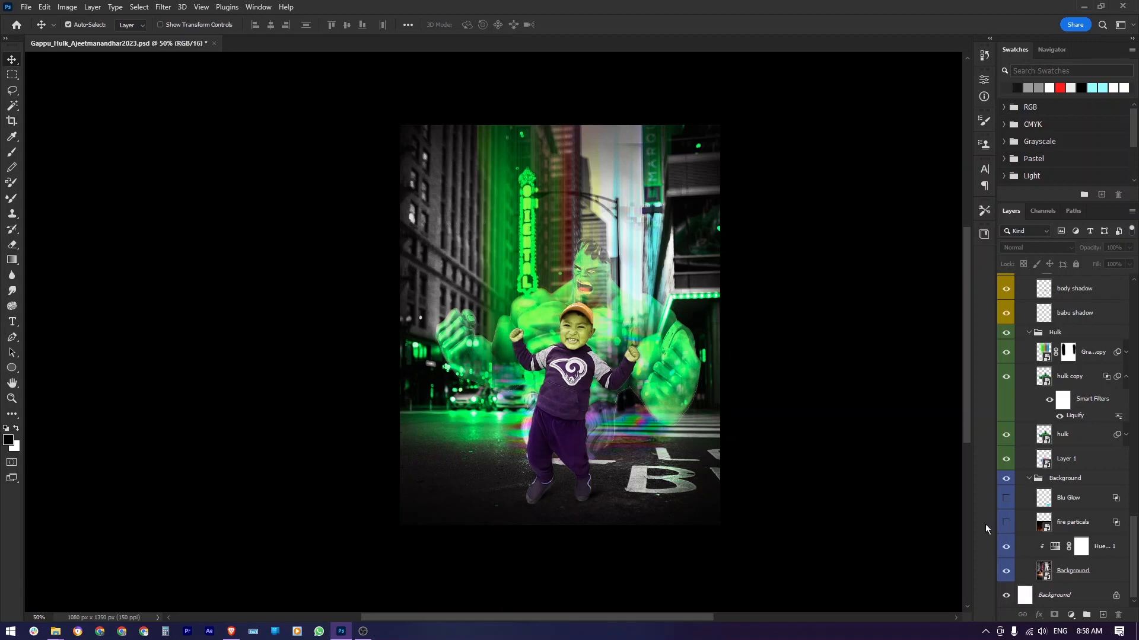
ctrl+click(573, 461)
ctrl+click(573, 462)
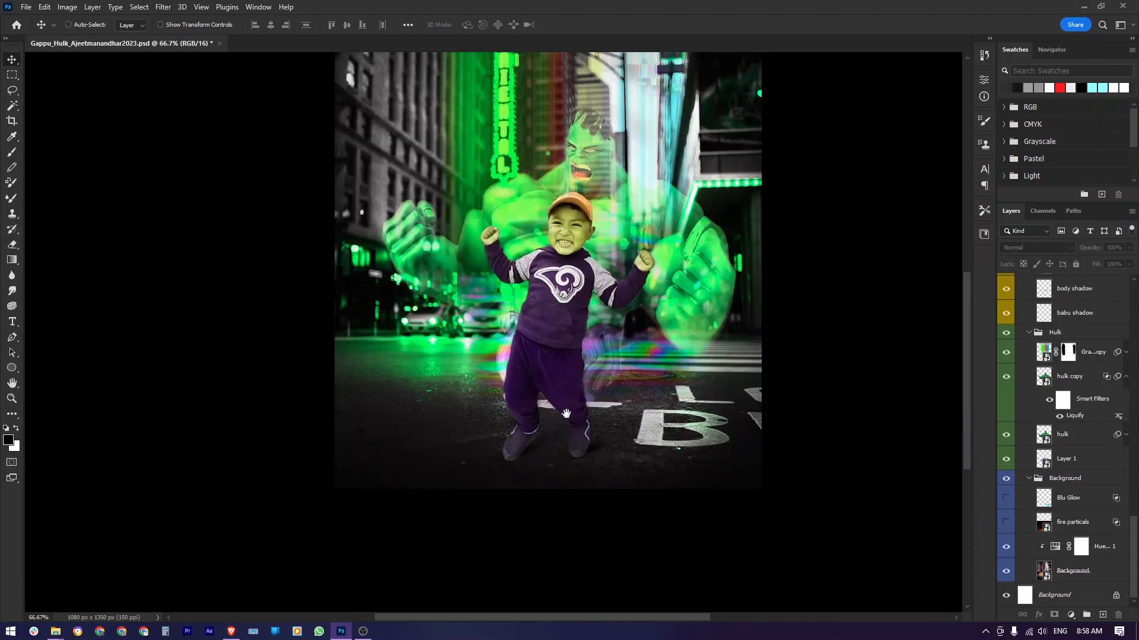
Step: Show the "fire particals" and "Blu Glow" layers in the Background group and inspect the sparks and glowing road markings
click(1005, 523)
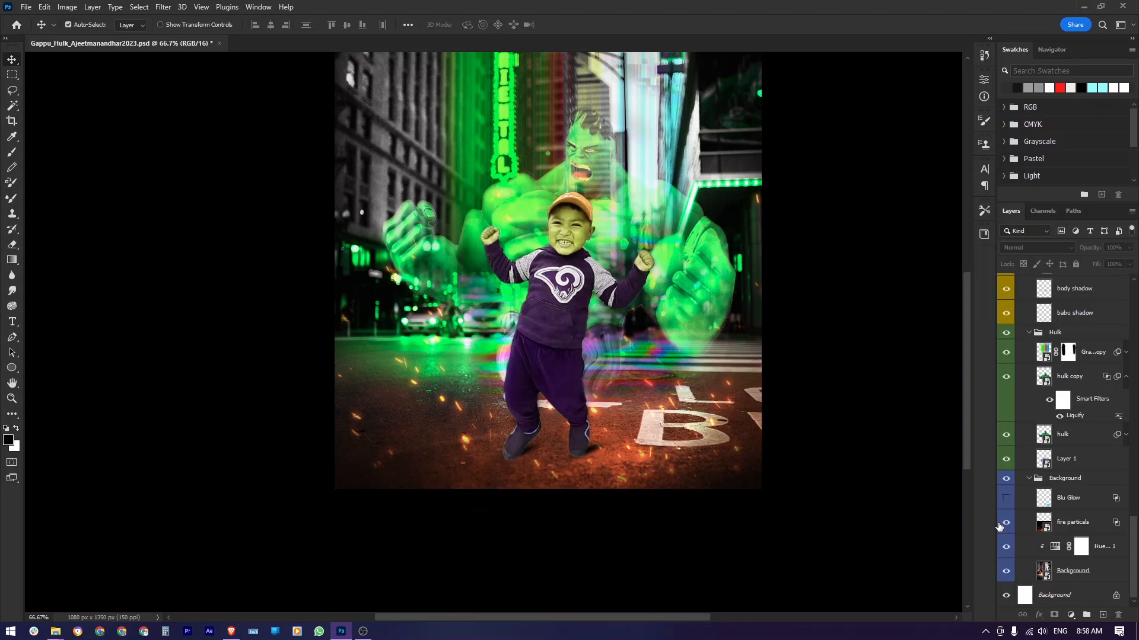
key(ctrl+space)
ctrl+click(615, 381)
ctrl+click(616, 382)
key(ctrl+minus)
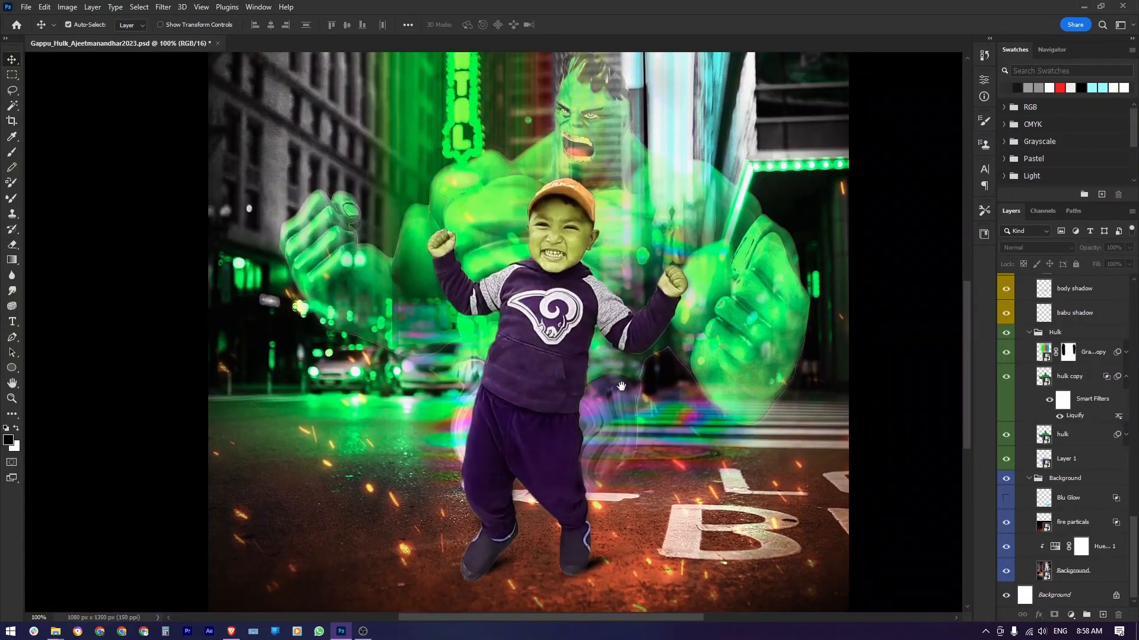
ctrl+alt+click(622, 385)
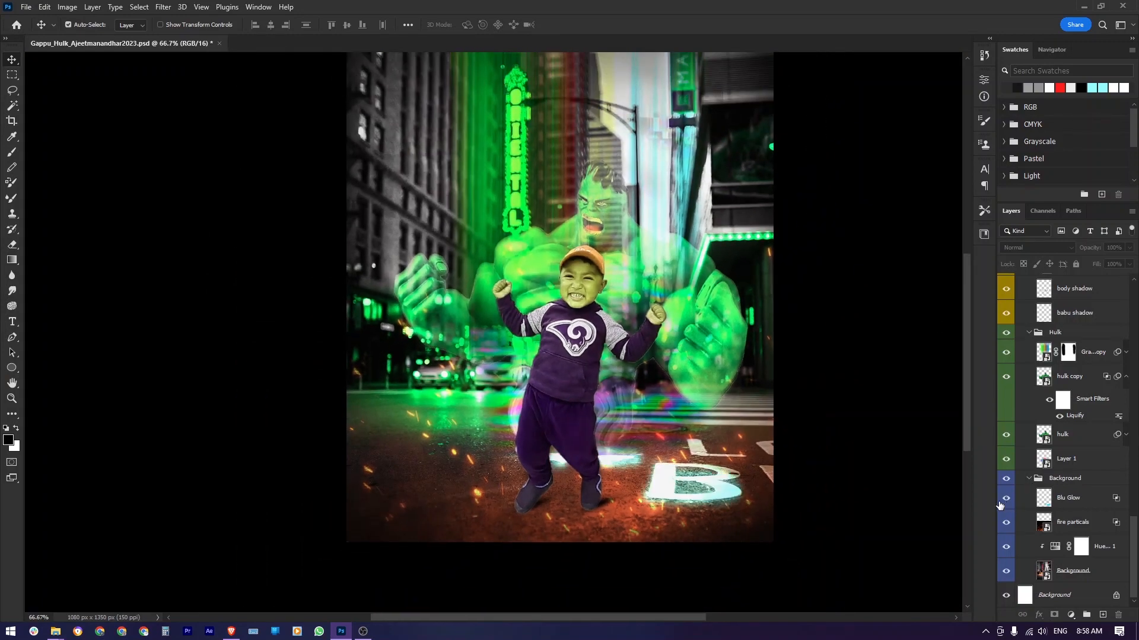
ctrl+click(635, 491)
ctrl+alt+click(635, 491)
ctrl+alt+click(635, 491)
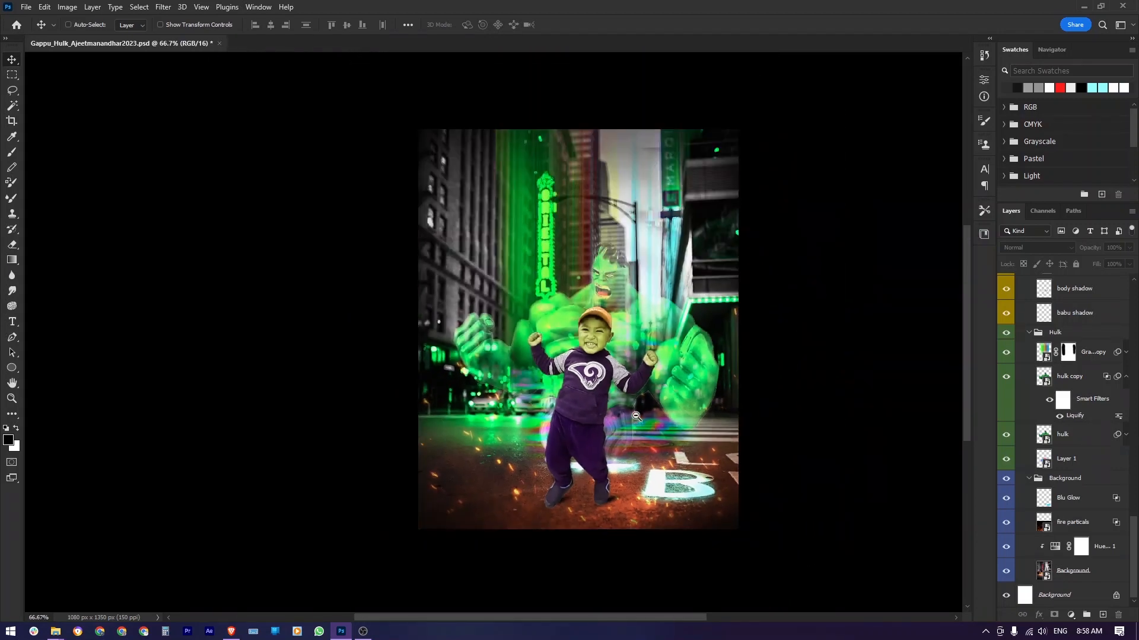
Step: Show the "Babu upper shadow" layer in the Trousers group and inspect the shading from the boy's shoes up to his hoodie
scroll(1059, 437, up, 1)
scroll(1060, 437, up, 5)
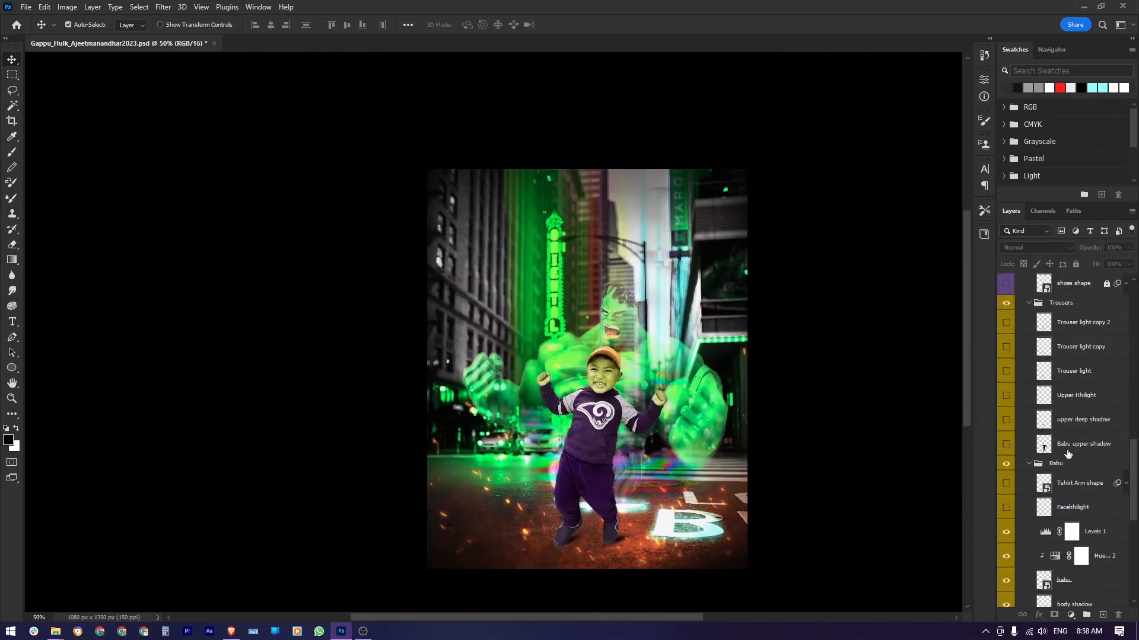
ctrl+click(643, 510)
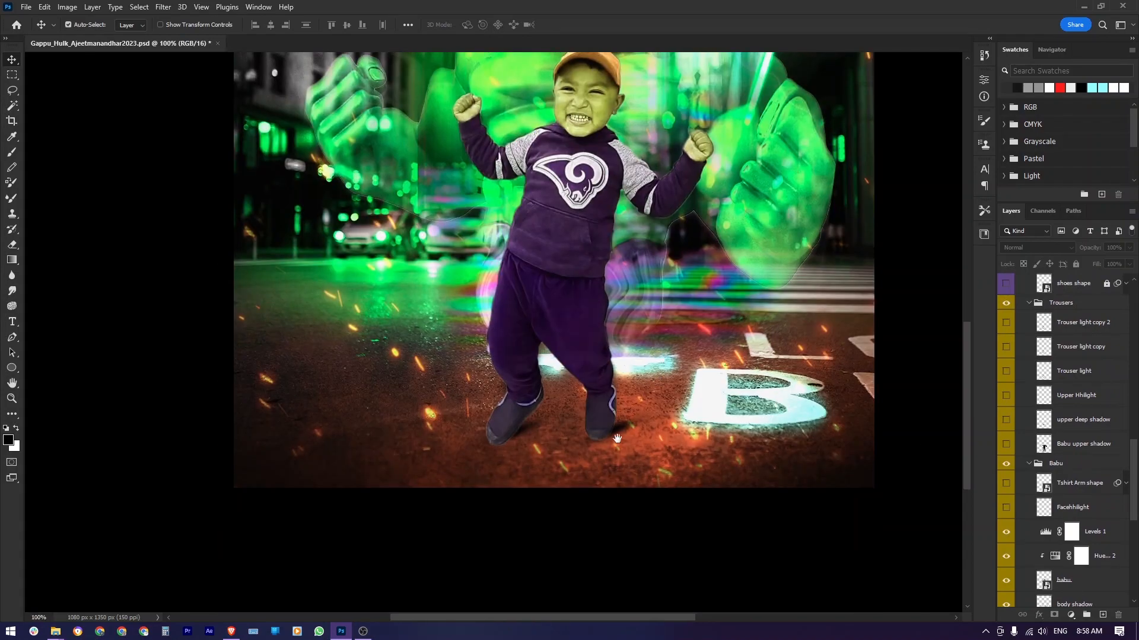
ctrl+click(582, 435)
ctrl+click(582, 435)
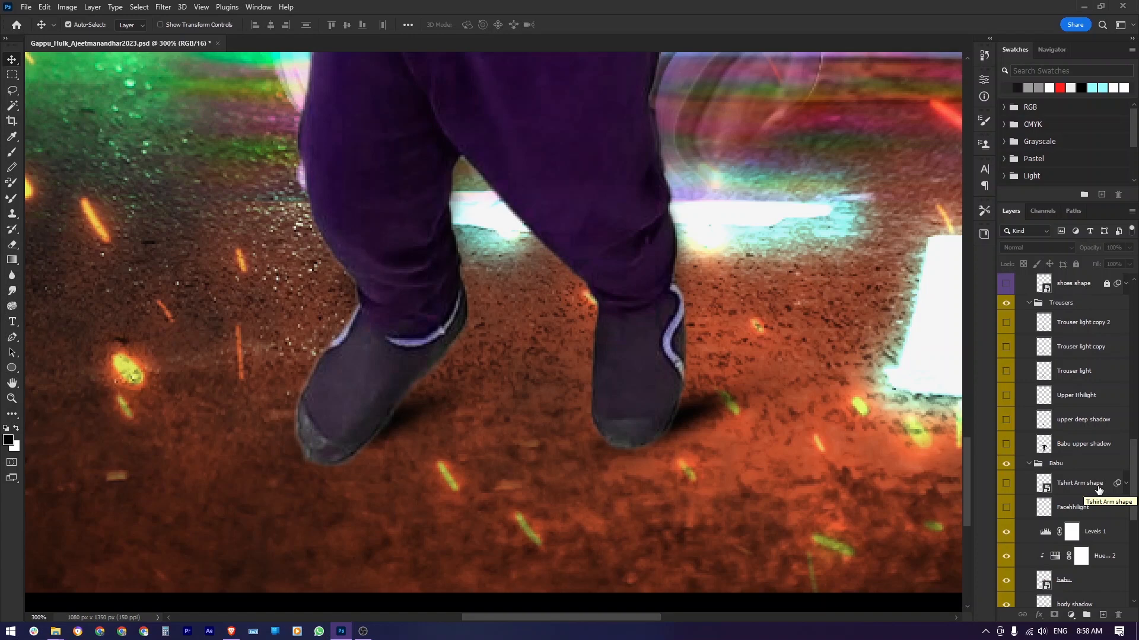
click(1007, 444)
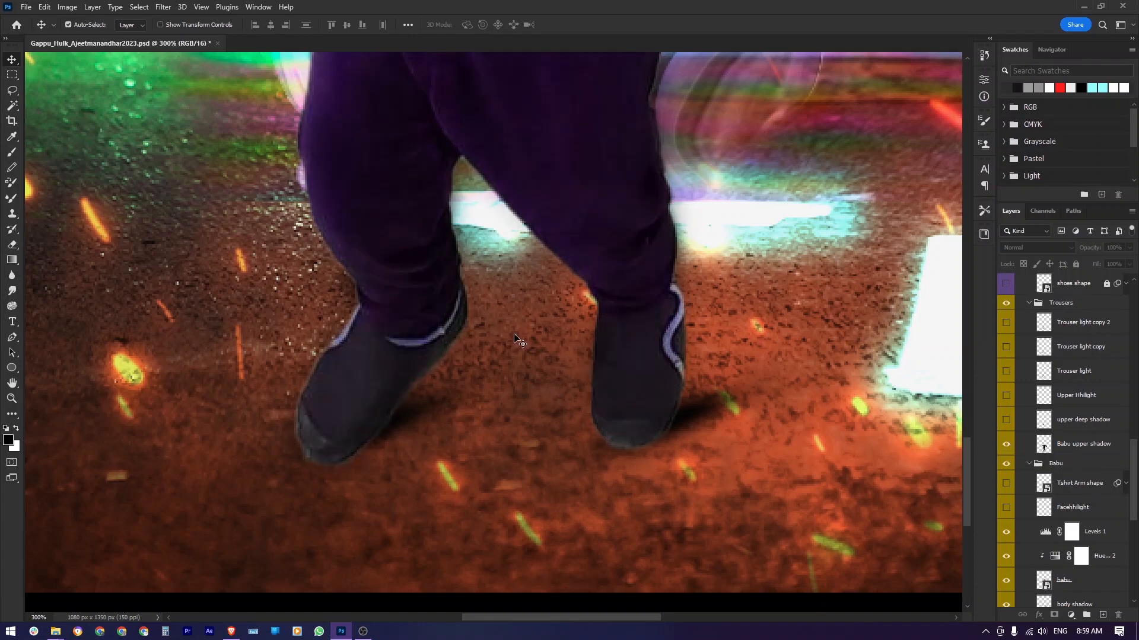
drag(541, 326, 559, 479)
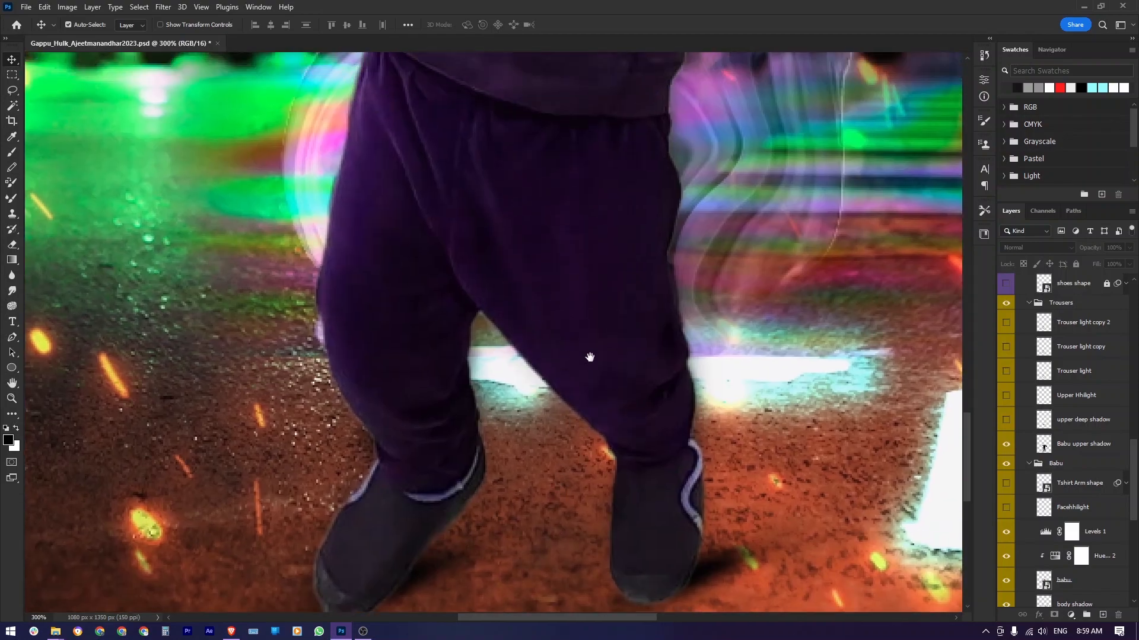
drag(506, 254, 539, 439)
drag(546, 365, 600, 323)
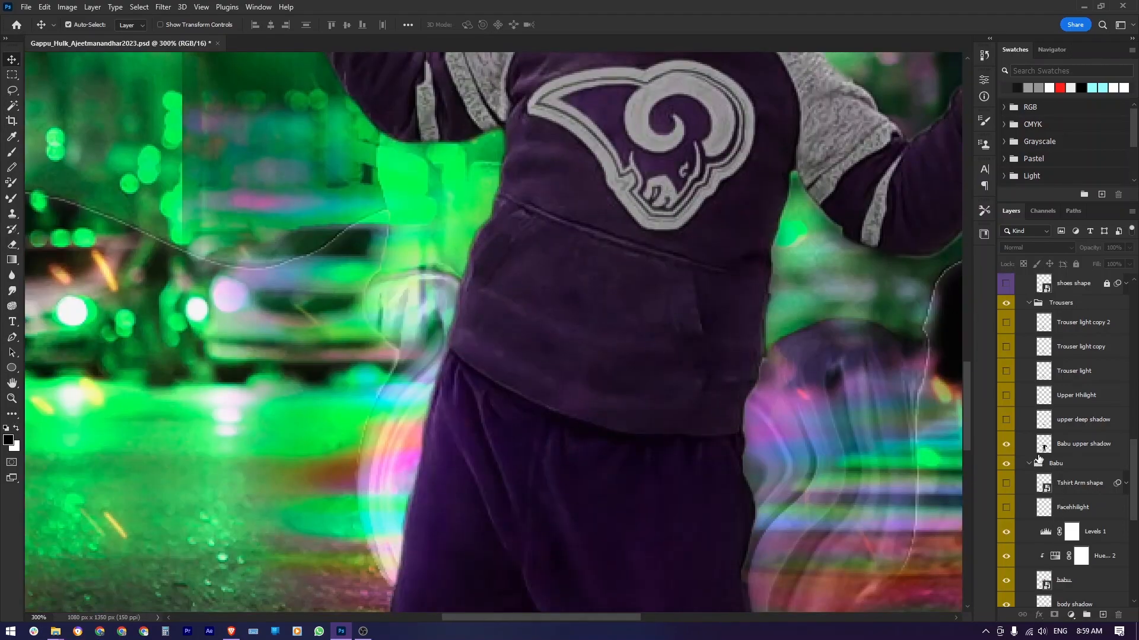
Step: Show the "upper deep shadow", "Upper Hhilight" and all three "Trouser light" layers in the Trousers group
click(1006, 420)
drag(547, 411, 538, 256)
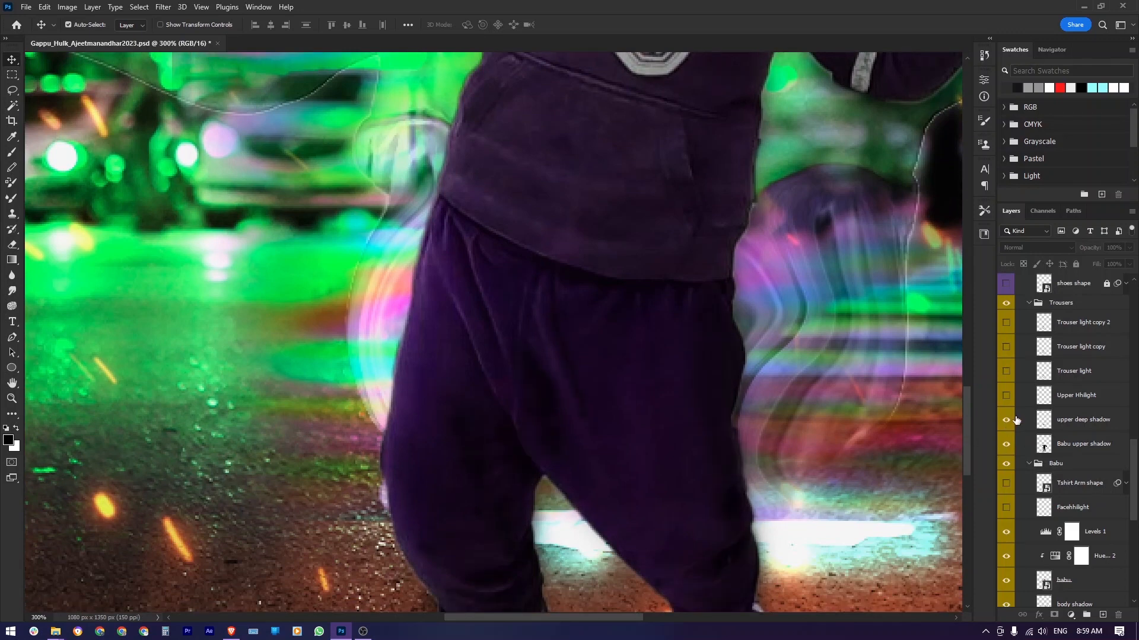
click(1006, 372)
click(1007, 323)
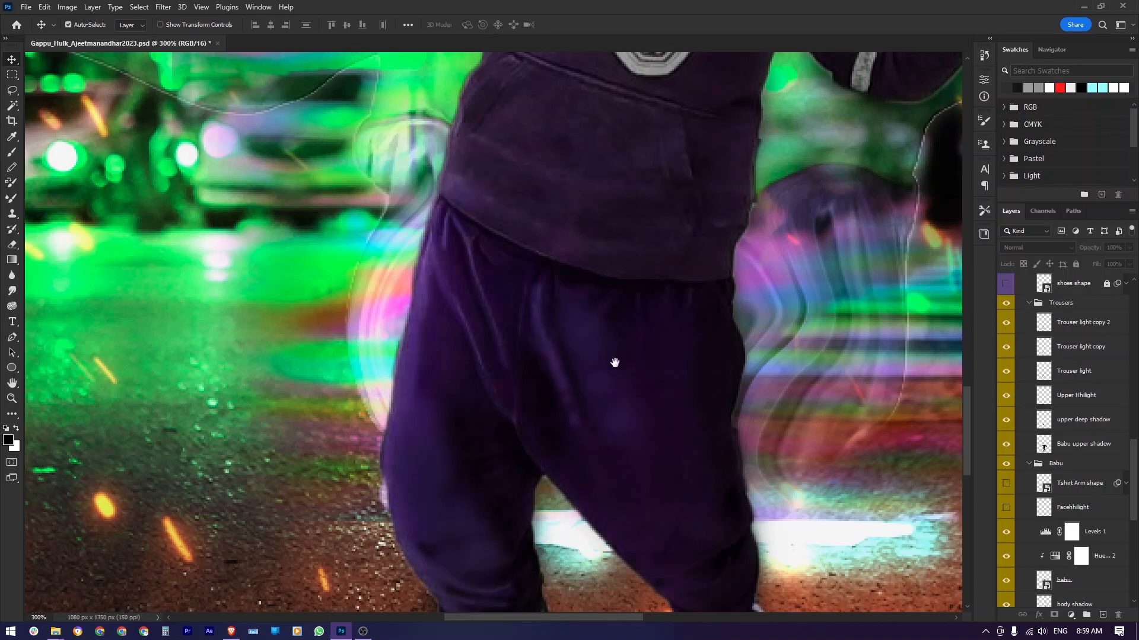
Step: Show the three "shoes shape" and three "lef shoe" layers in the Shoe Light group, focusing on the boy's shoes
drag(617, 363, 628, 181)
key(ctrl+minus)
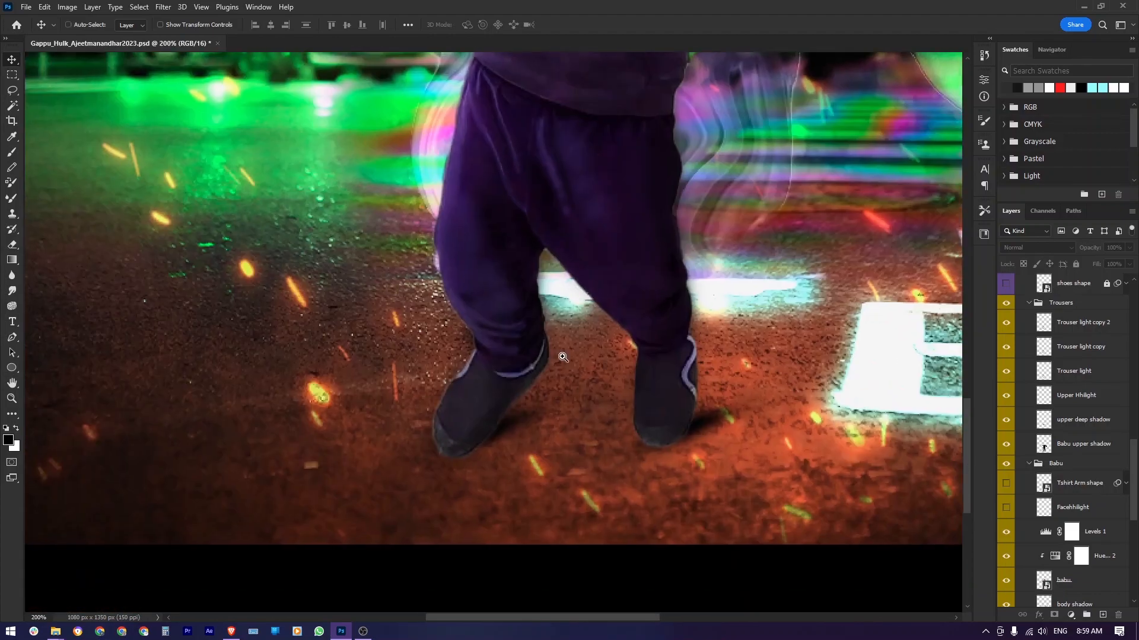
mouse_move(561, 356)
mouse_down()
mouse_move(639, 373)
mouse_move(578, 356)
mouse_up()
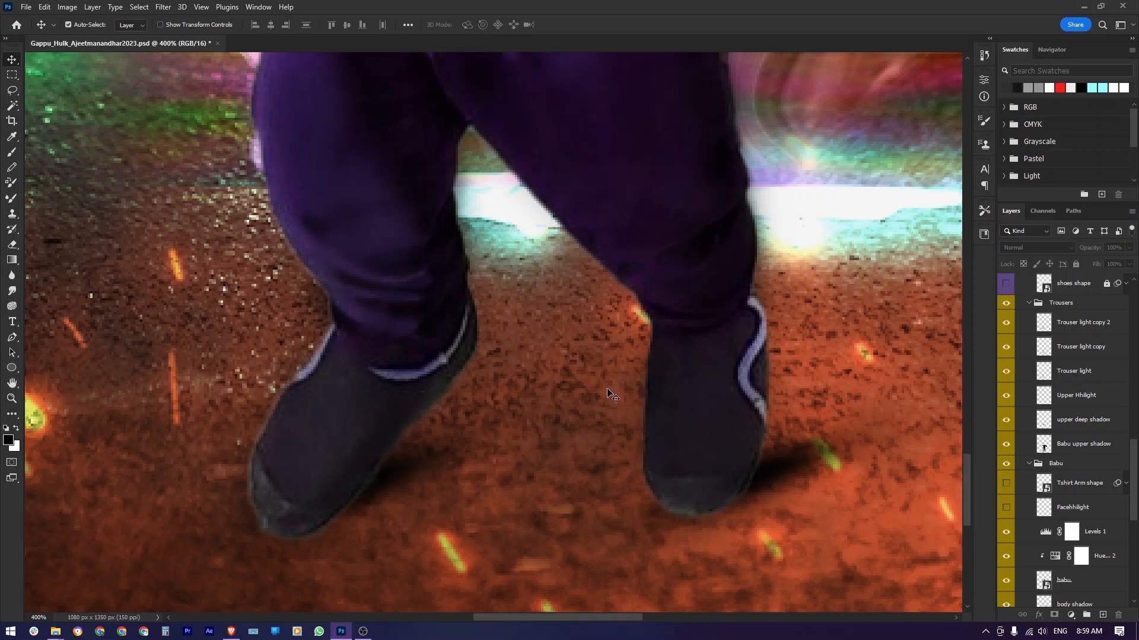
scroll(1077, 356, up, 3)
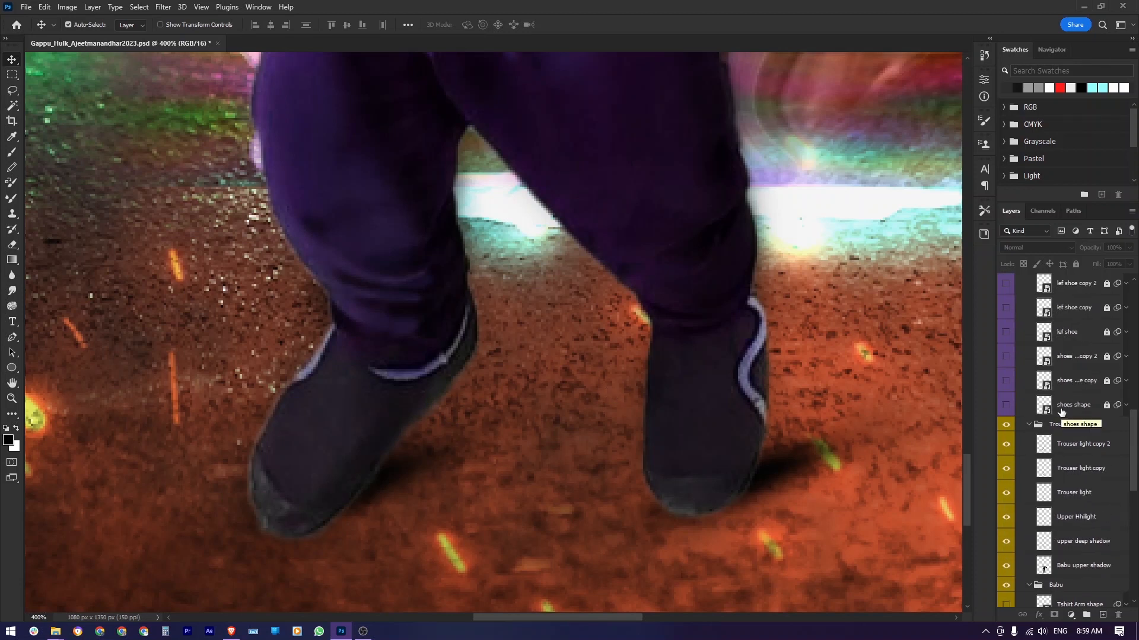
click(1005, 407)
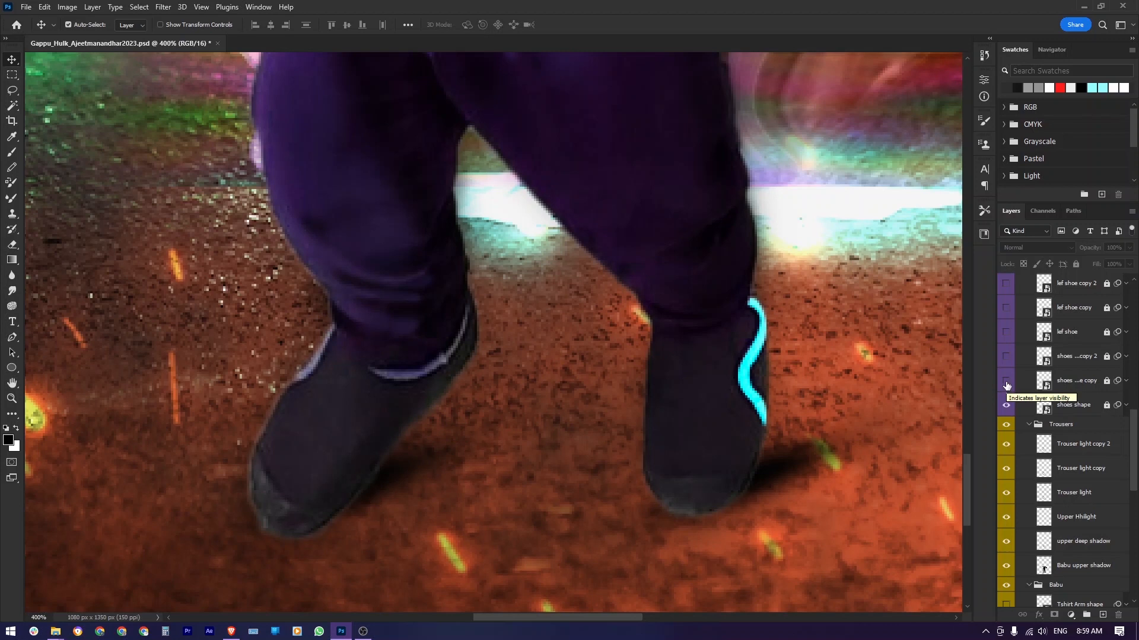
click(1006, 385)
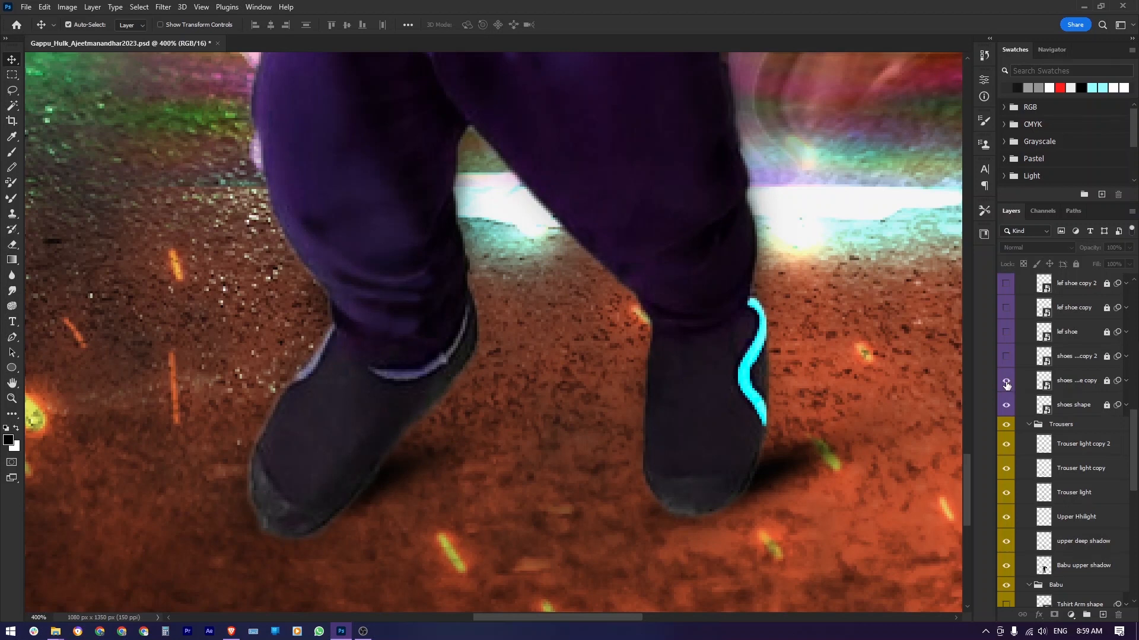
drag(1006, 384, 1007, 283)
Step: Show the three "Left shoe" layers, select the Shoe Light group and inspect the cyan lines on both shoes
scroll(1085, 342, up, 3)
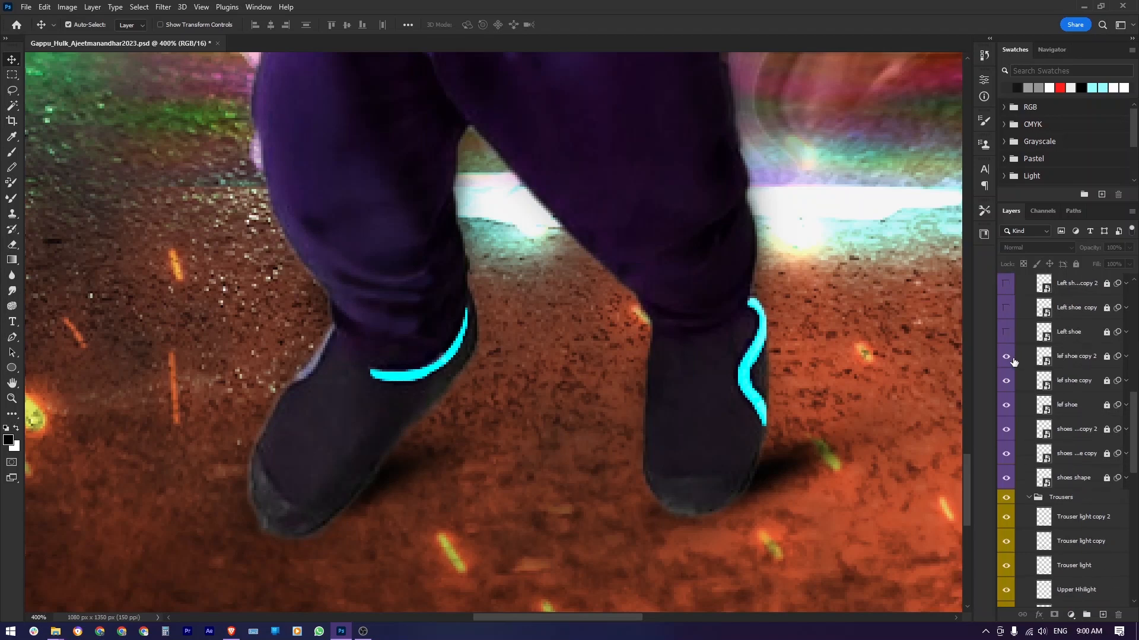
drag(1006, 333, 1007, 310)
scroll(1027, 353, up, 2)
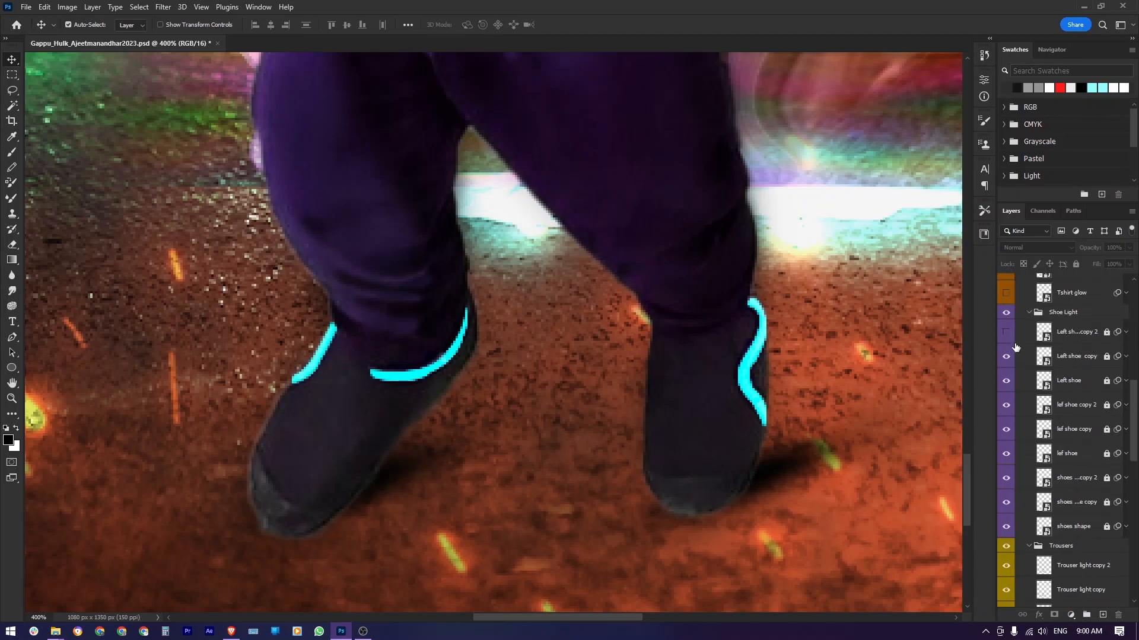
click(1006, 332)
click(1035, 314)
scroll(670, 385, down, 3)
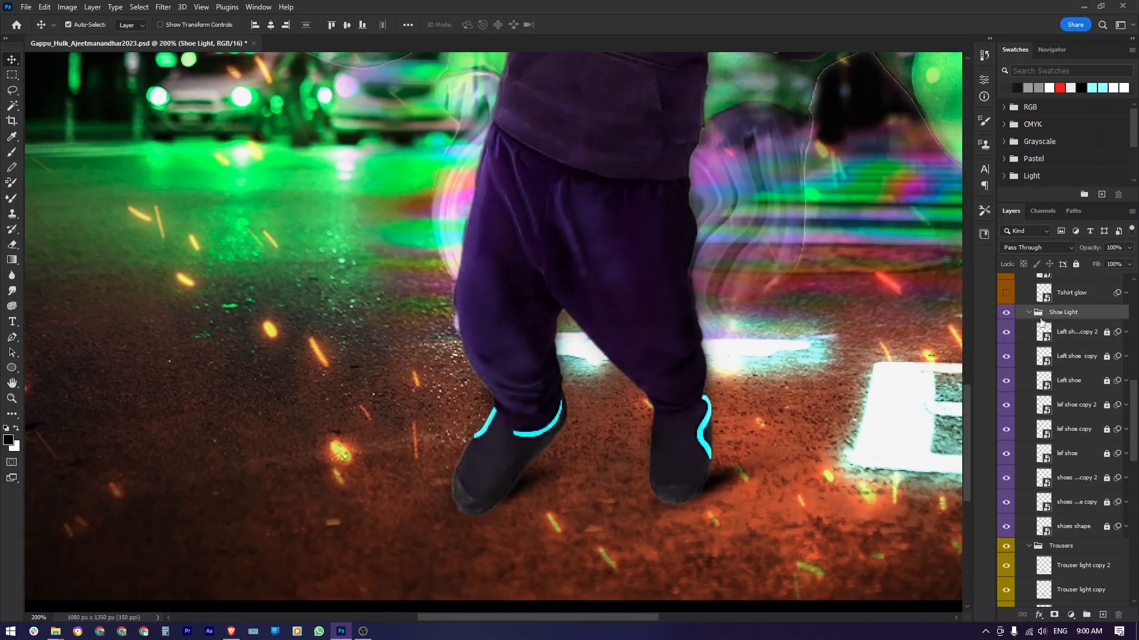
scroll(1134, 397, up, 1)
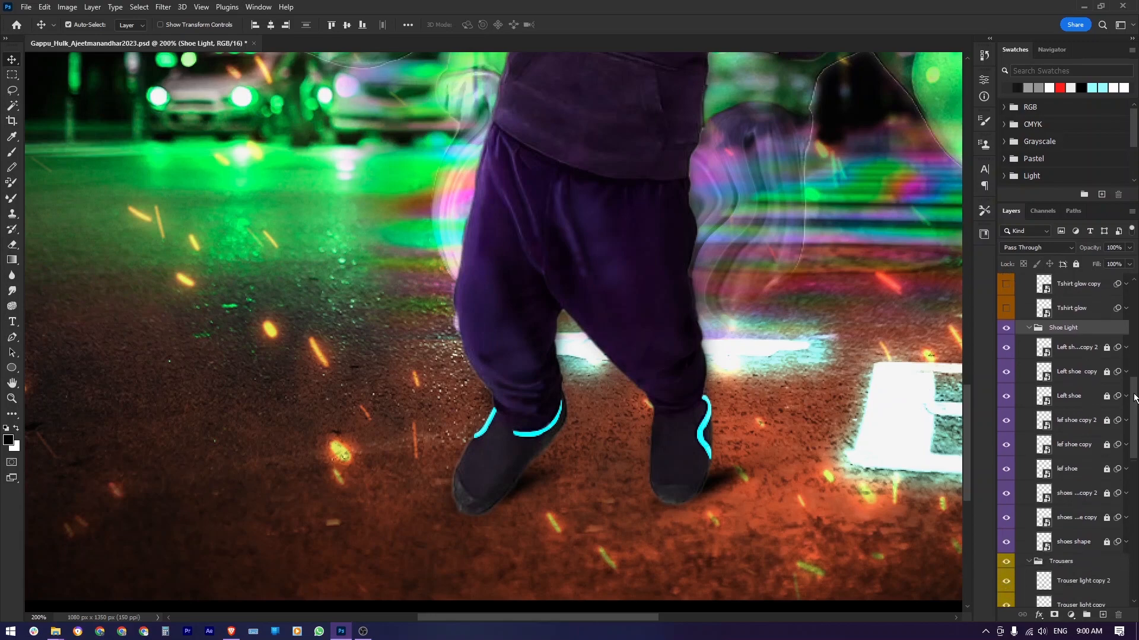
scroll(1134, 397, down, 2)
scroll(1133, 396, up, 2)
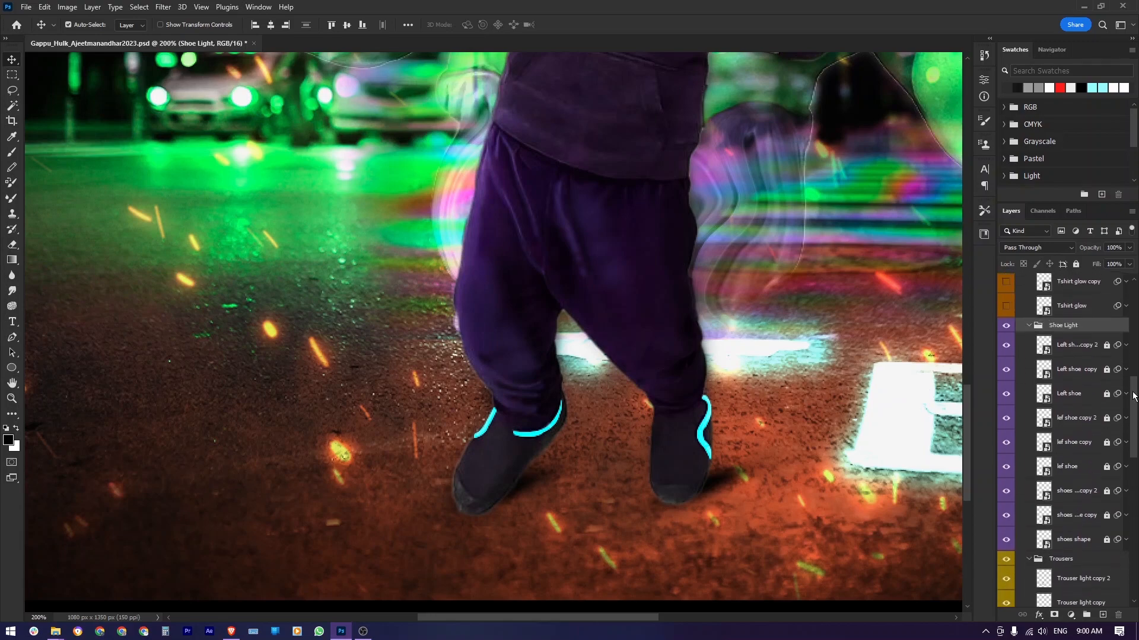
drag(1132, 396, 1132, 395)
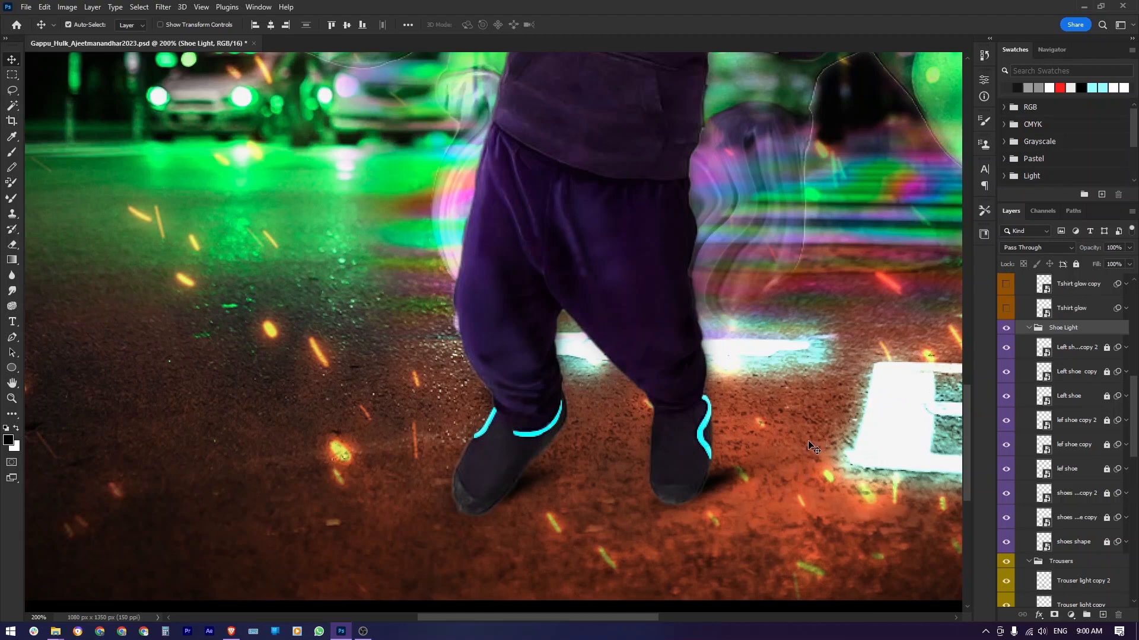
Step: Show all seven "Tshirt glow" layers in the Tshirt Glow group, from the original through copy 6, around the hoodie's ram logo
scroll(1062, 347, up, 4)
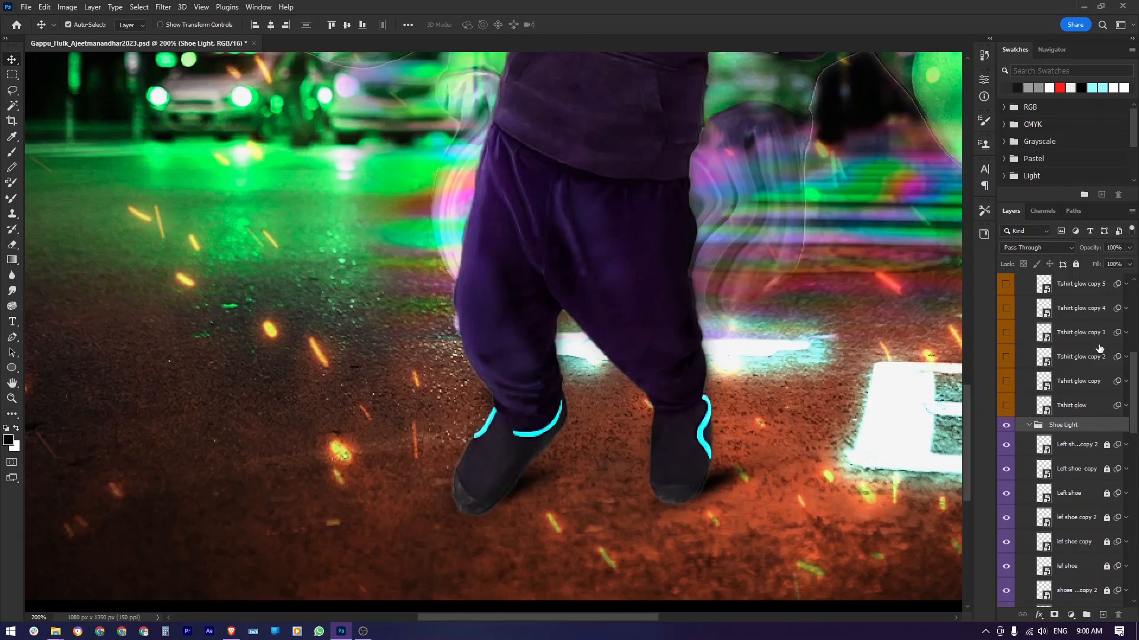
scroll(1099, 349, up, 4)
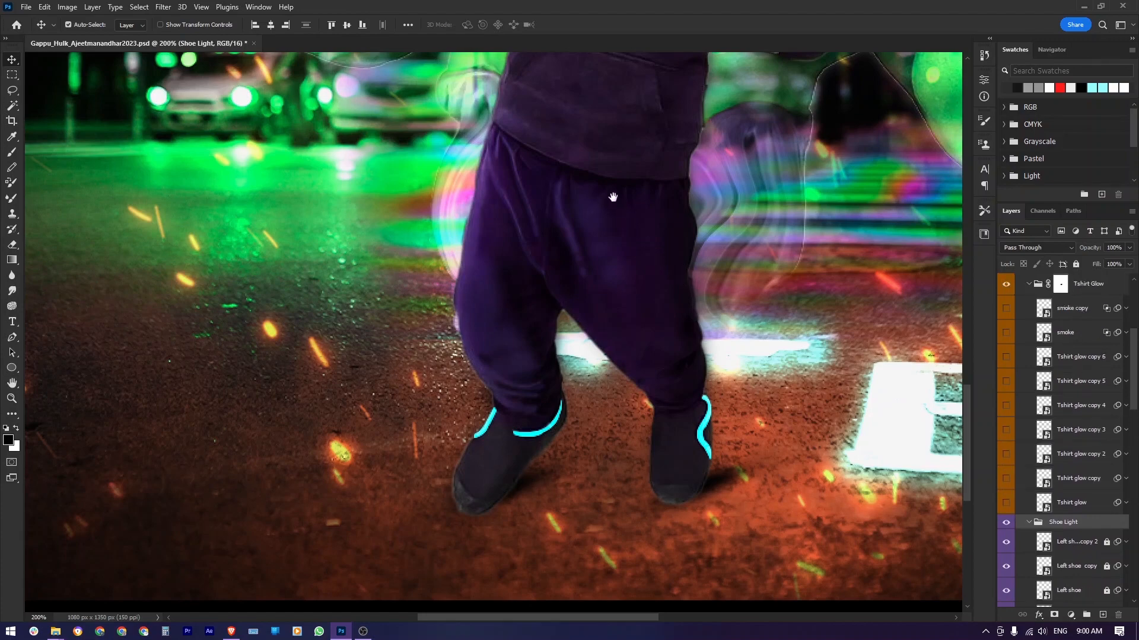
drag(605, 221, 564, 374)
drag(568, 214, 559, 389)
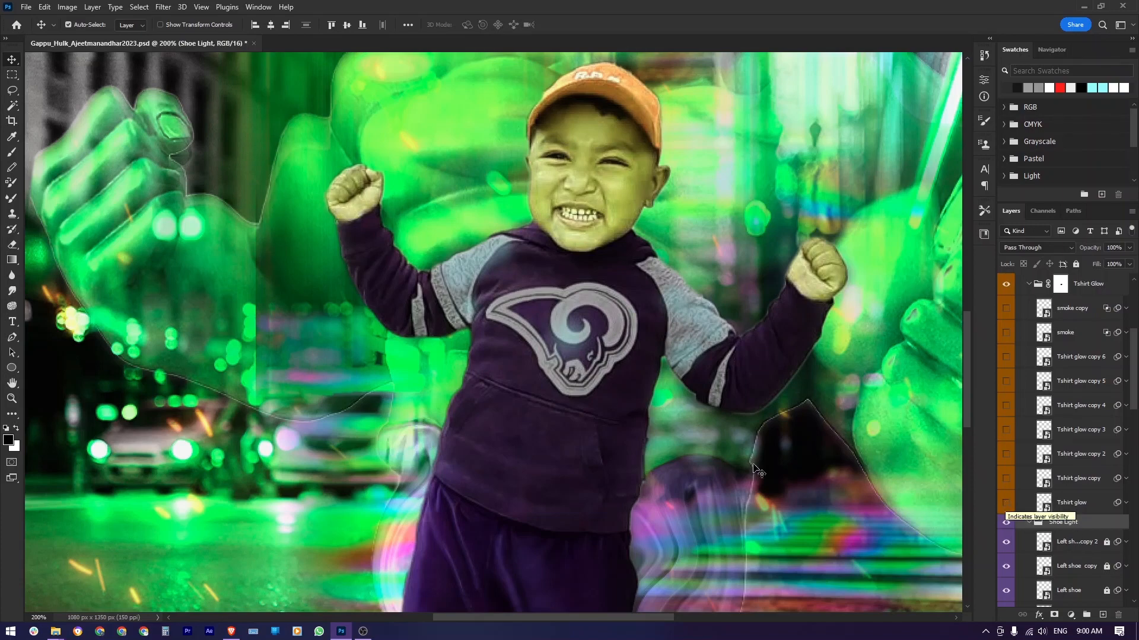
scroll(531, 338, up, 2)
drag(530, 338, 530, 366)
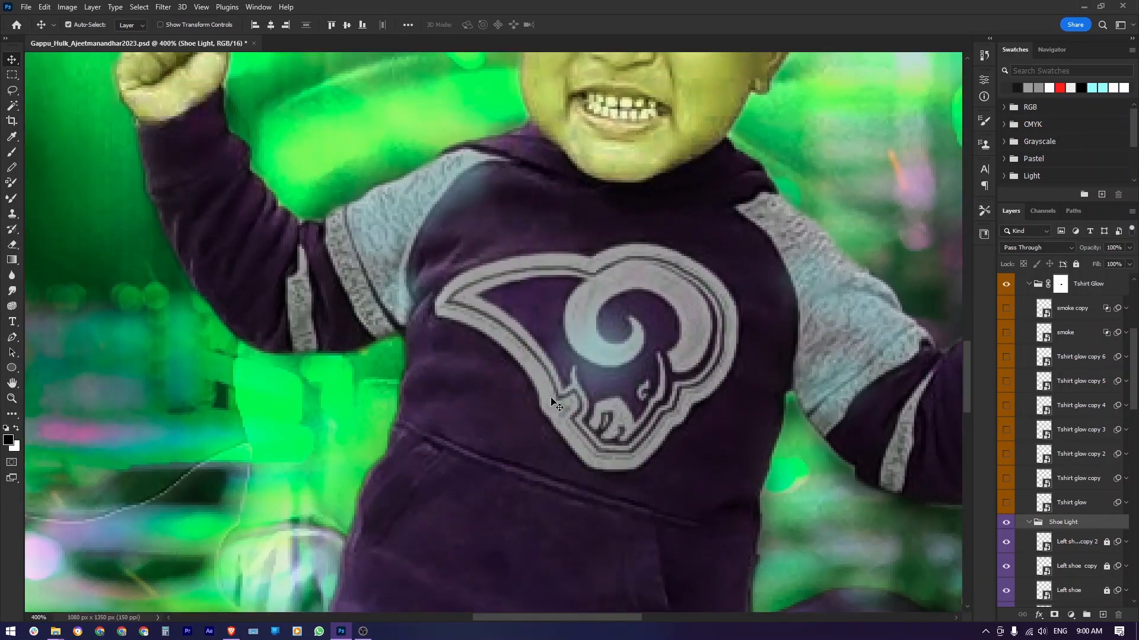
click(1006, 504)
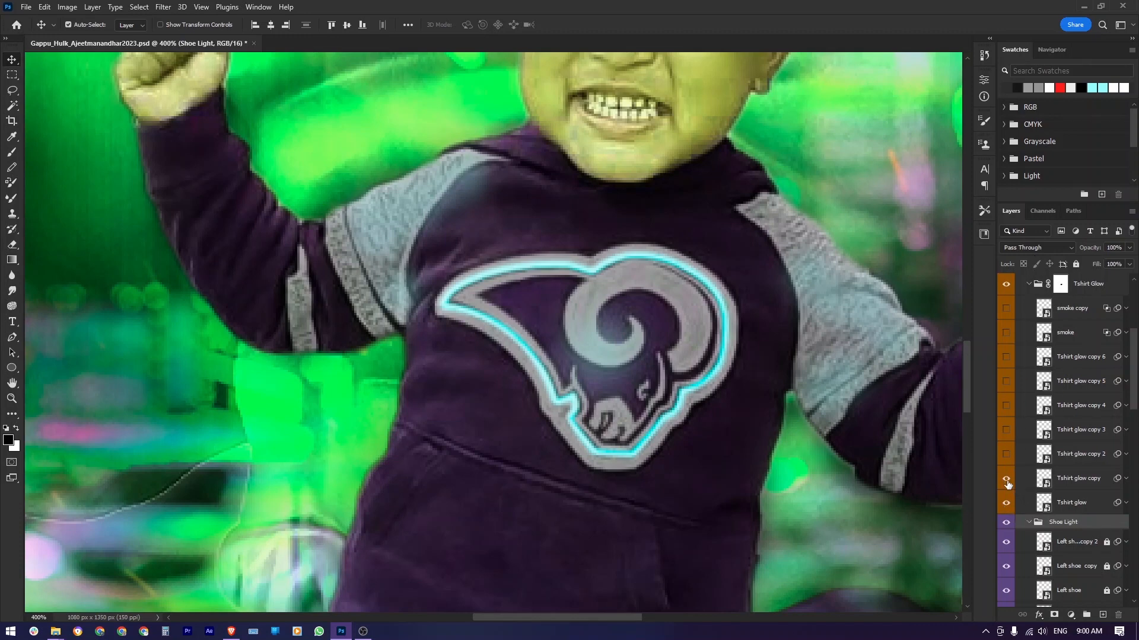
click(1007, 455)
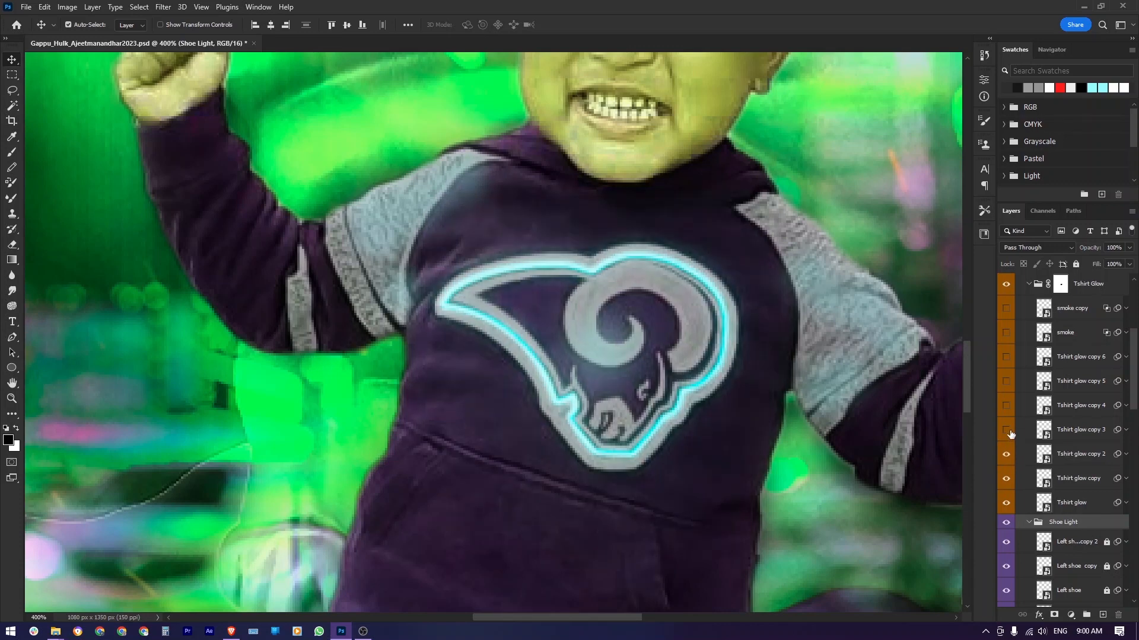
click(1005, 383)
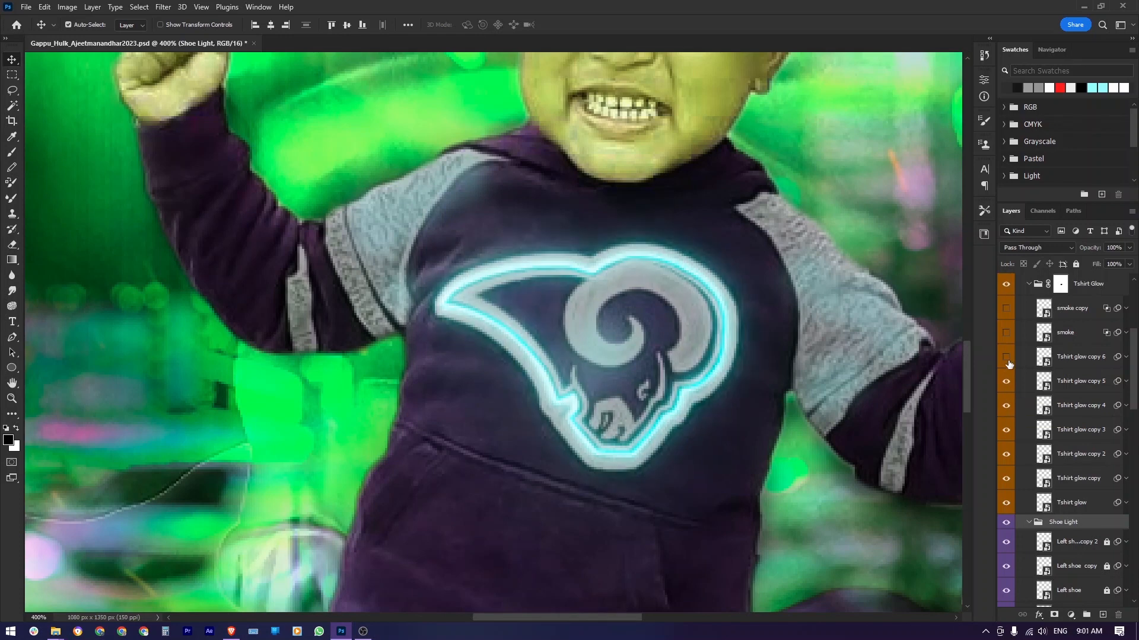
click(1006, 357)
Step: Show the "smoke" and "smoke copy" layers in the Tshirt Glow group to spread the glow across the hoodie
scroll(711, 361, down, 1)
drag(704, 356, 619, 423)
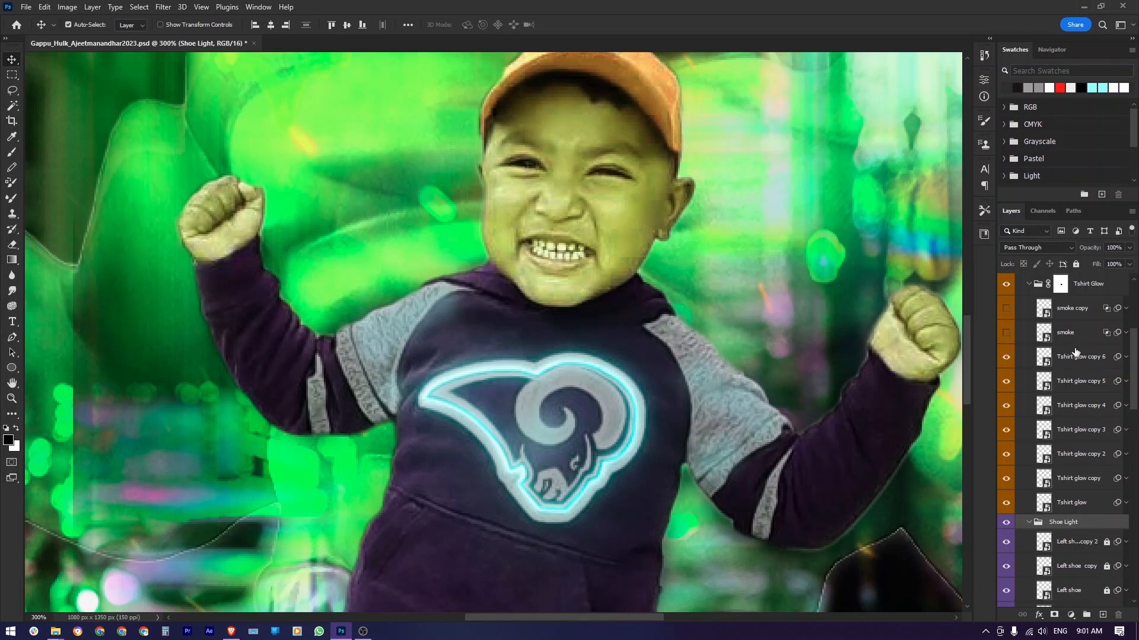
click(1005, 336)
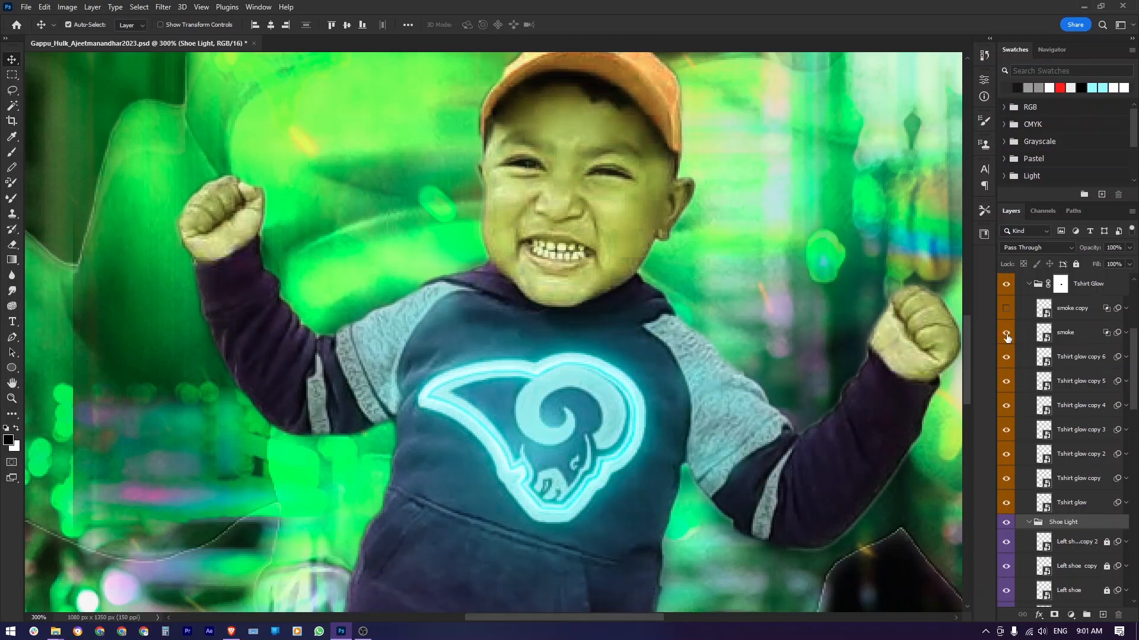
scroll(1023, 355, up, 1)
scroll(1023, 355, up, 1)
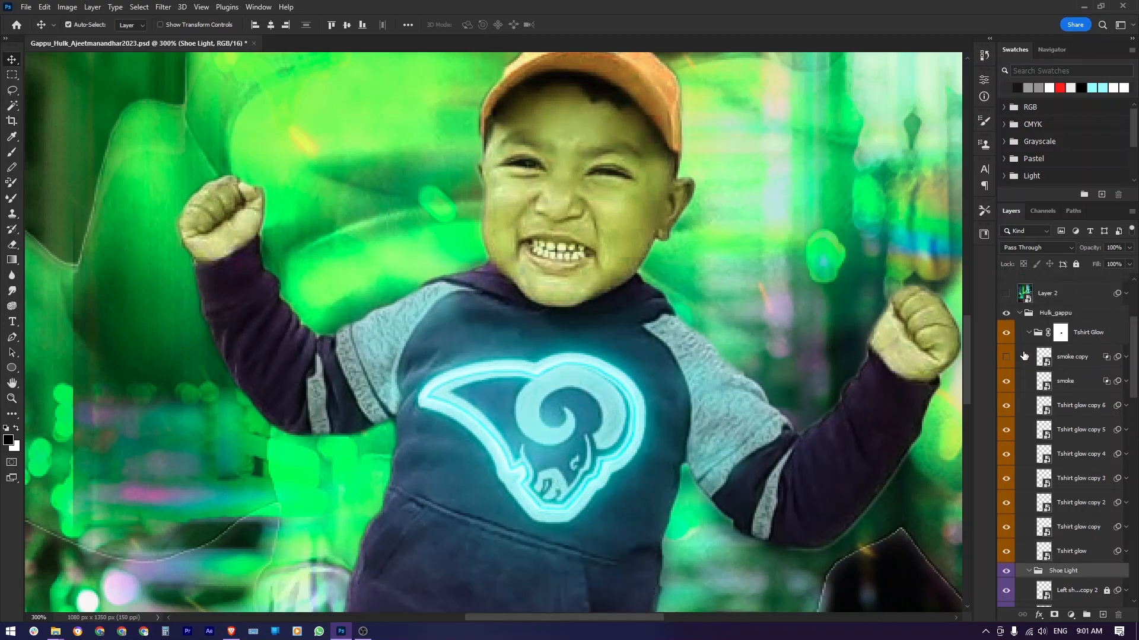
click(1059, 250)
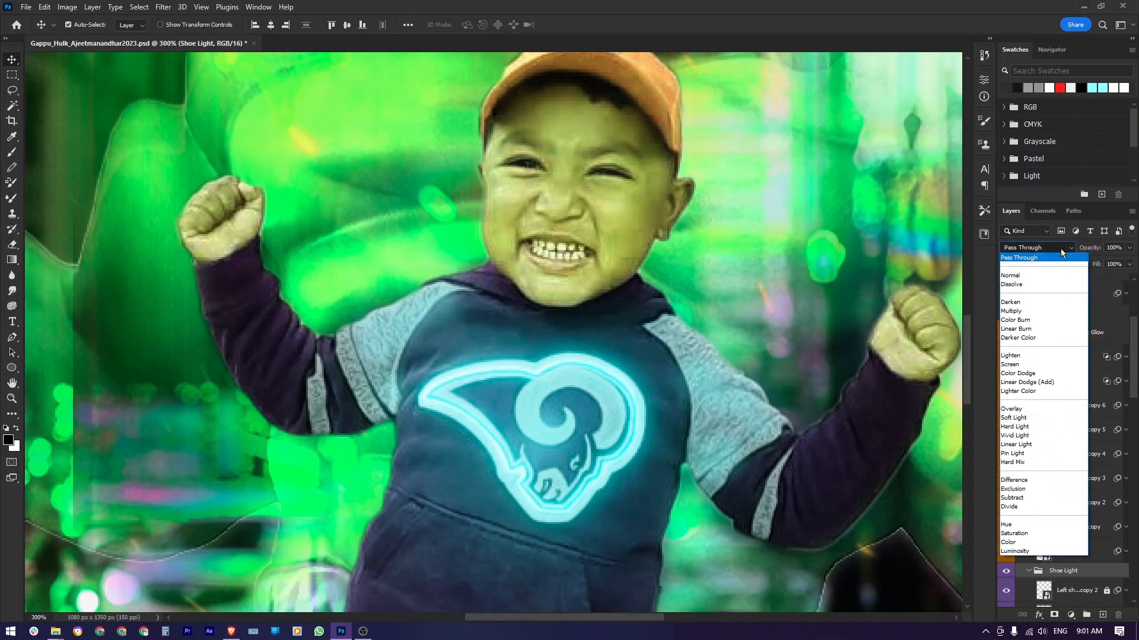
click(1060, 248)
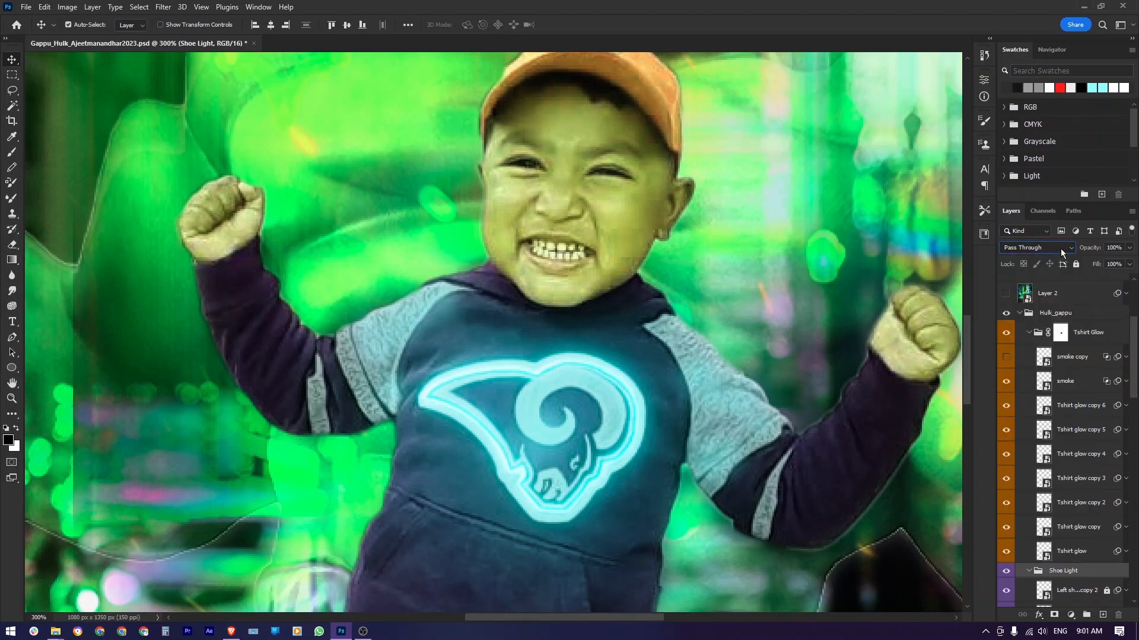
click(1007, 358)
click(1006, 358)
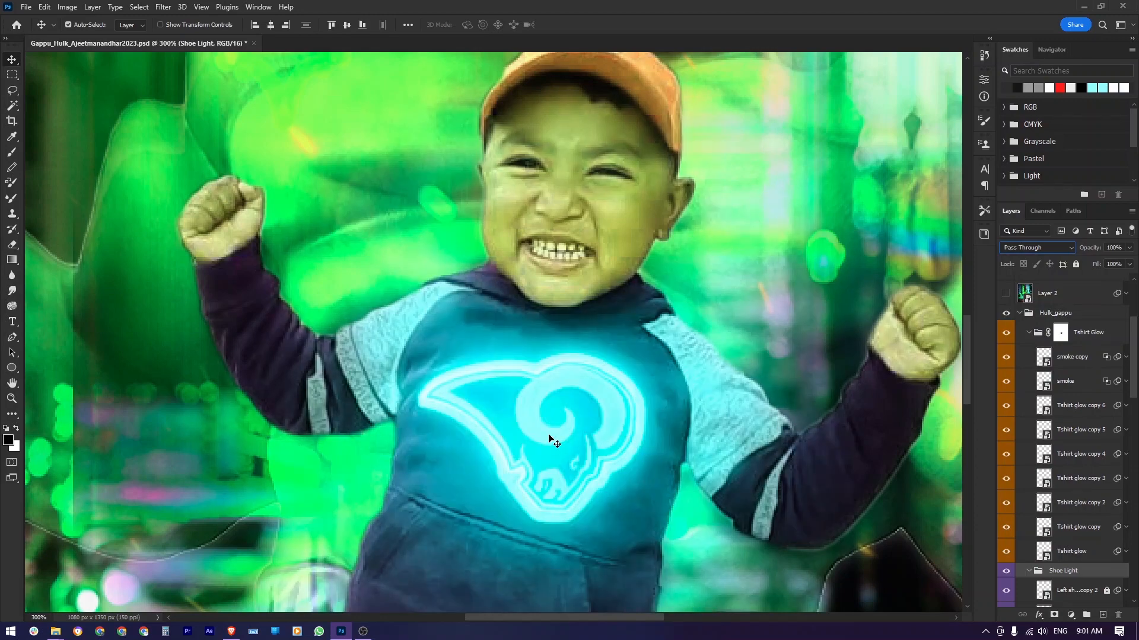
Step: Collapse the Hulk_gappu group and show Layer 2 above it to color-grade the whole composite
click(1020, 313)
mouse_move(526, 371)
mouse_down()
mouse_move(533, 315)
mouse_move(536, 383)
mouse_up()
alt+click(521, 369)
alt+click(520, 369)
alt+click(525, 362)
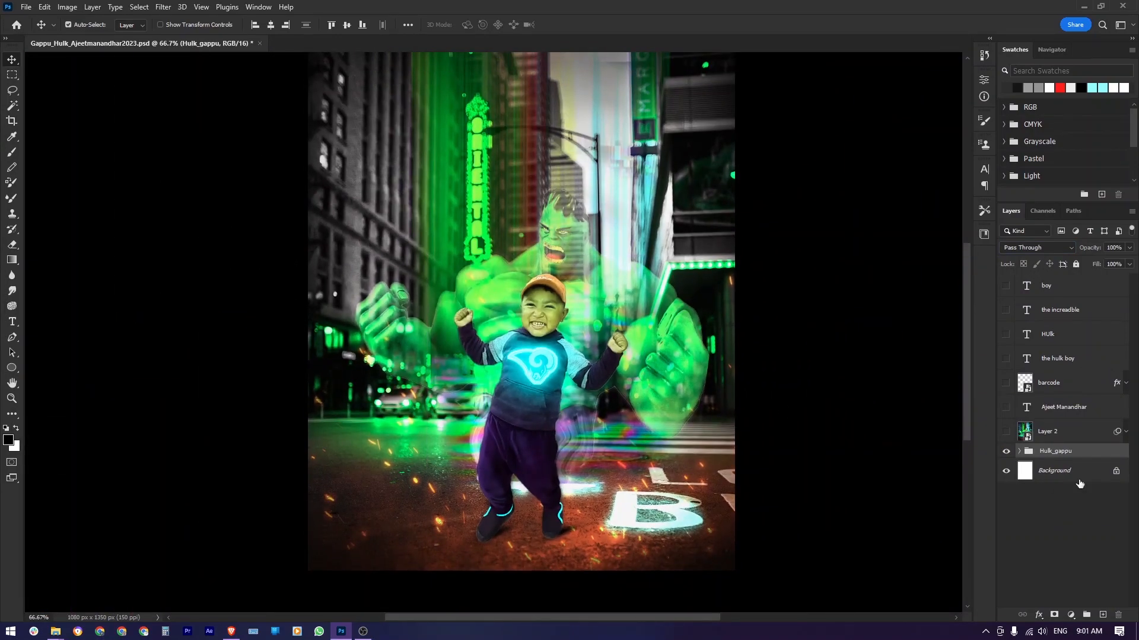
click(1007, 433)
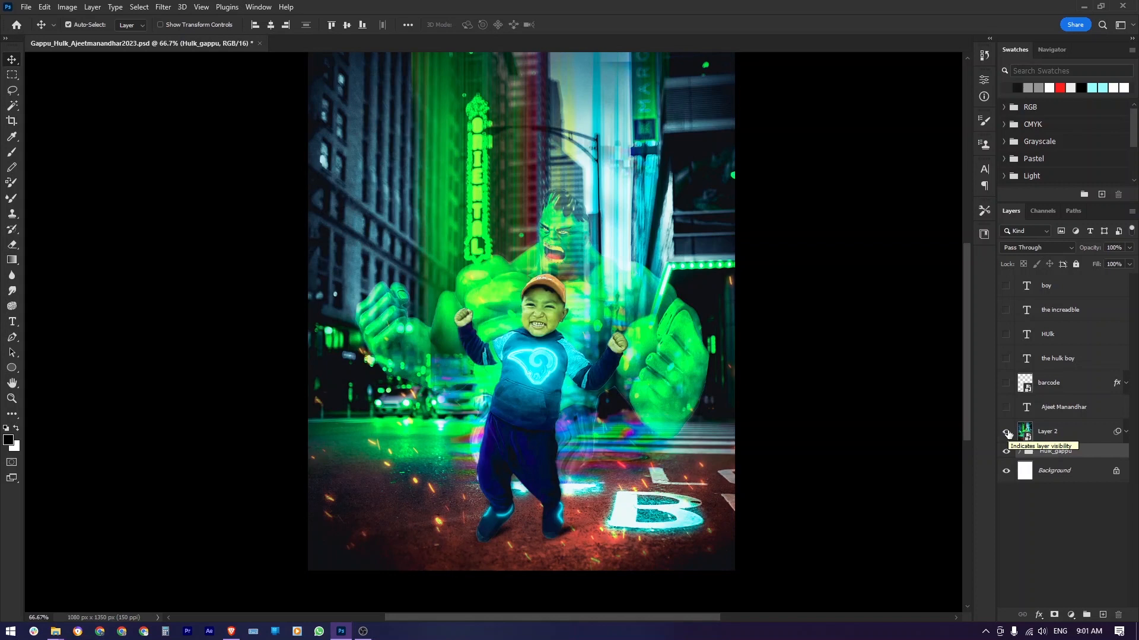
Step: Show the "barcode" layer, the "the hulk boy" text layer and the artist's name text layer
click(1006, 384)
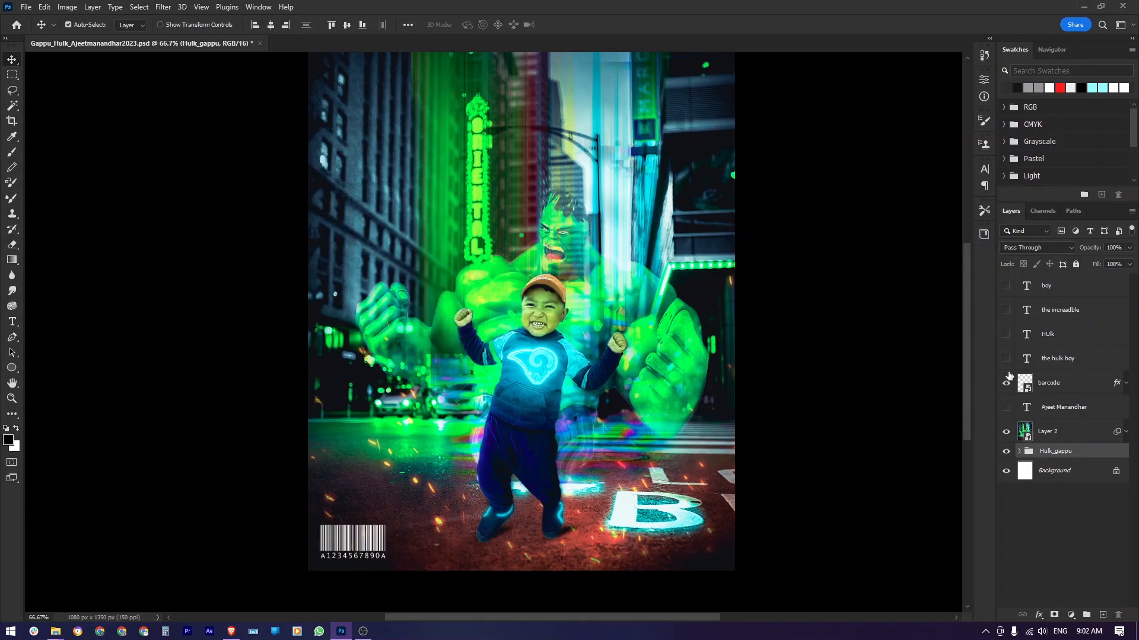
click(1008, 362)
click(1008, 408)
Step: Preview the whole composite in full-screen mode and inspect the color grade, barcode and small text
scroll(648, 350, down, 1)
alt+click(648, 350)
alt+click(648, 349)
drag(588, 318, 529, 323)
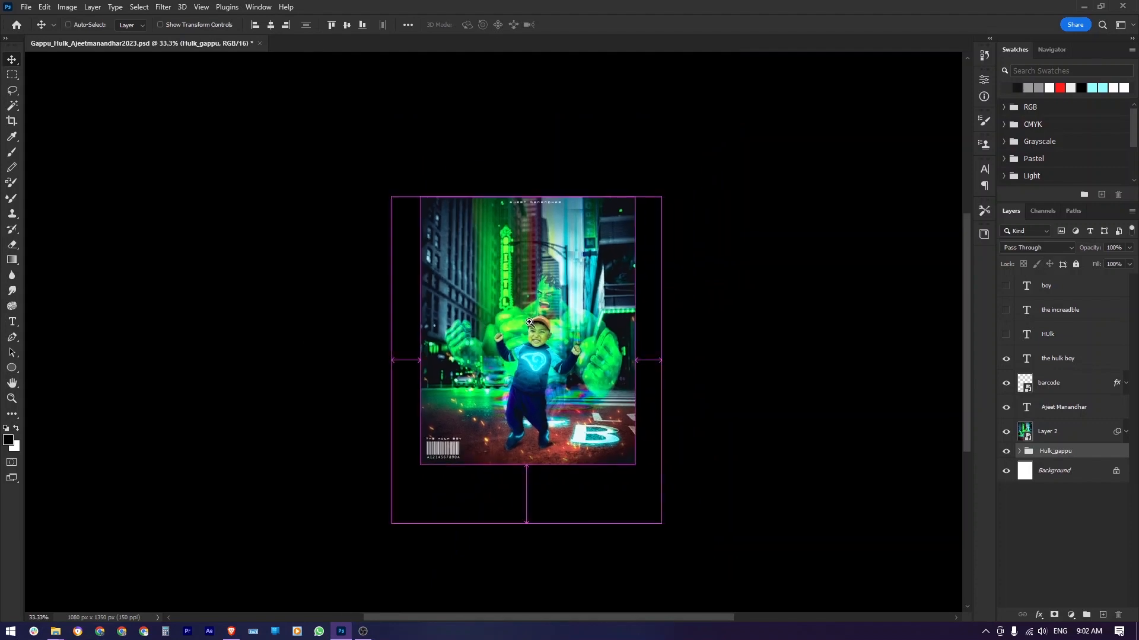
ctrl+click(527, 322)
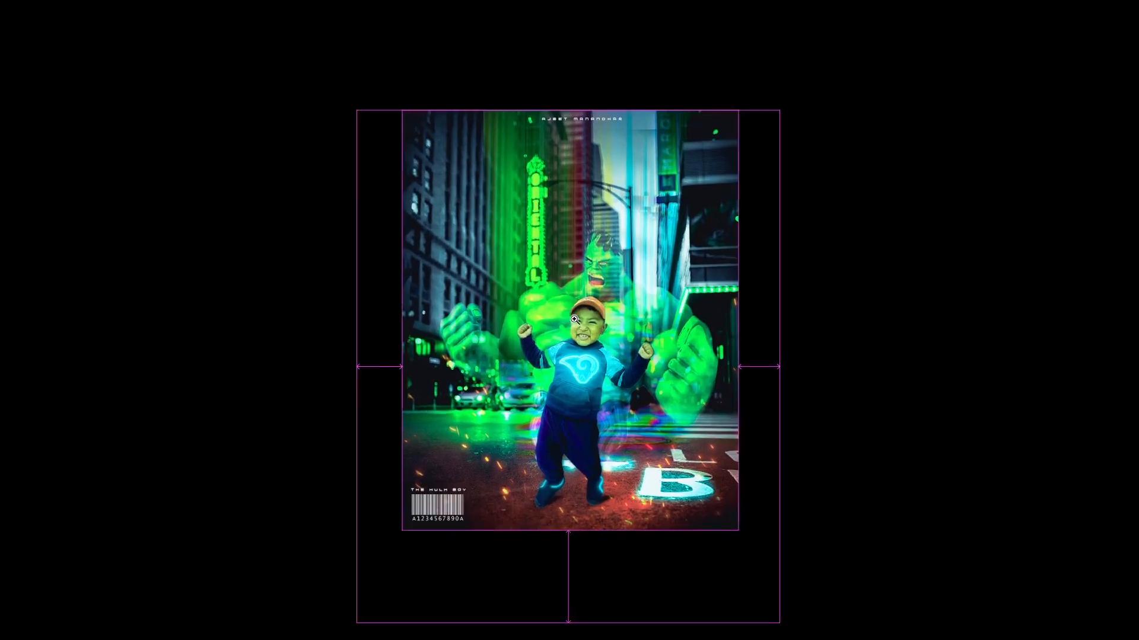
ctrl+click(574, 319)
drag(574, 319, 555, 319)
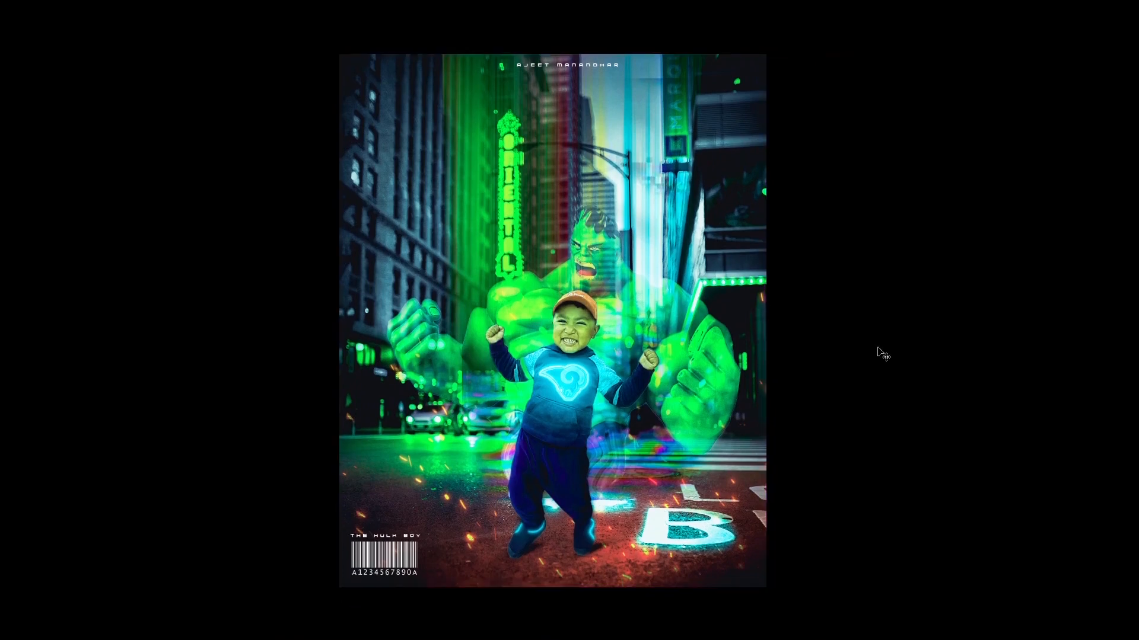